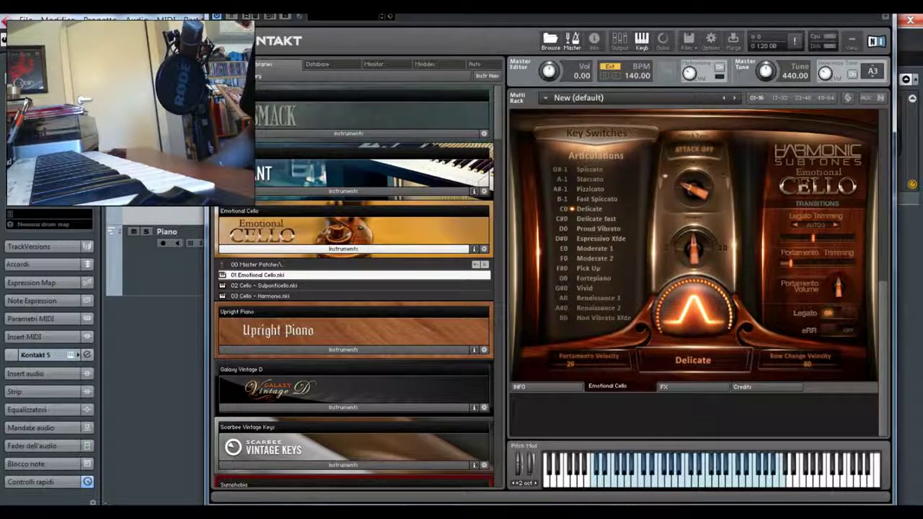
Switch to the browser and look over the Emotional Cello product page, from its price details to its description and content sections
{"action": "key", "text": "alt+Tab"}
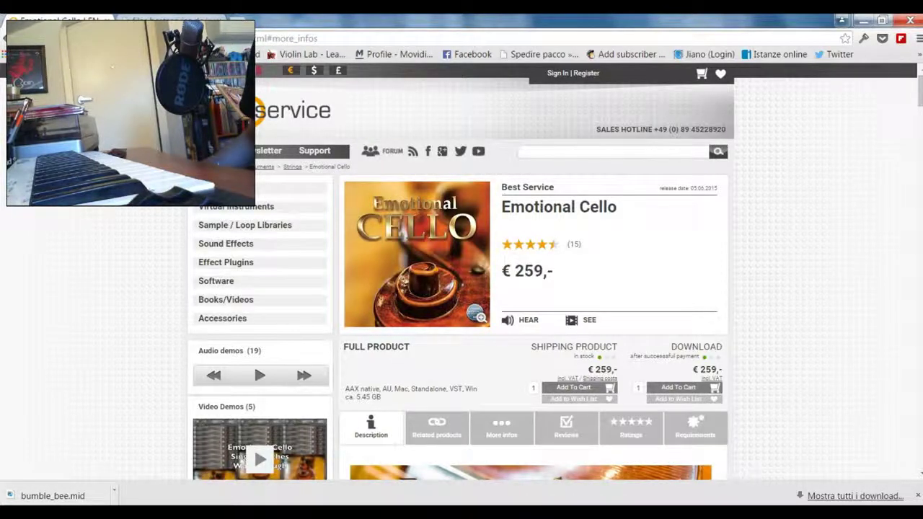
{"action": "scroll", "coordinate": [462, 274], "scroll_direction": "down", "scroll_amount": 3}
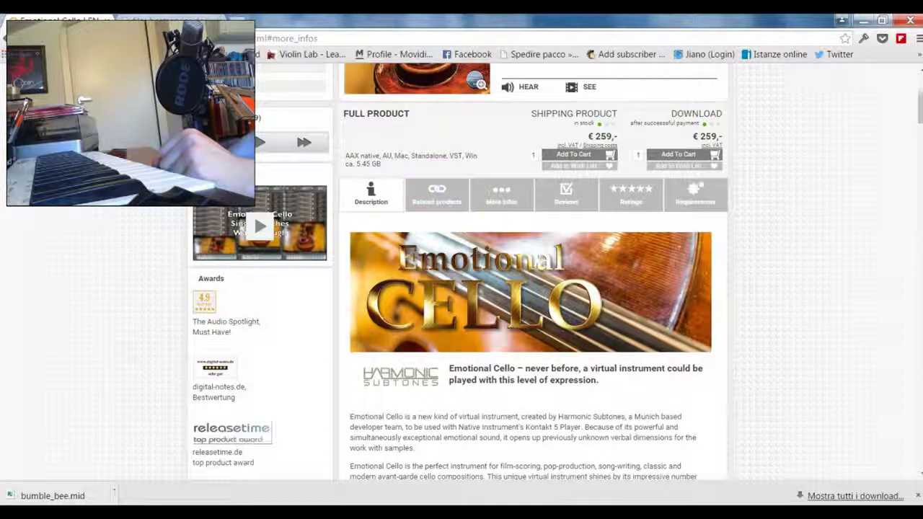
{"action": "scroll", "coordinate": [461, 274], "scroll_direction": "up", "scroll_amount": 3}
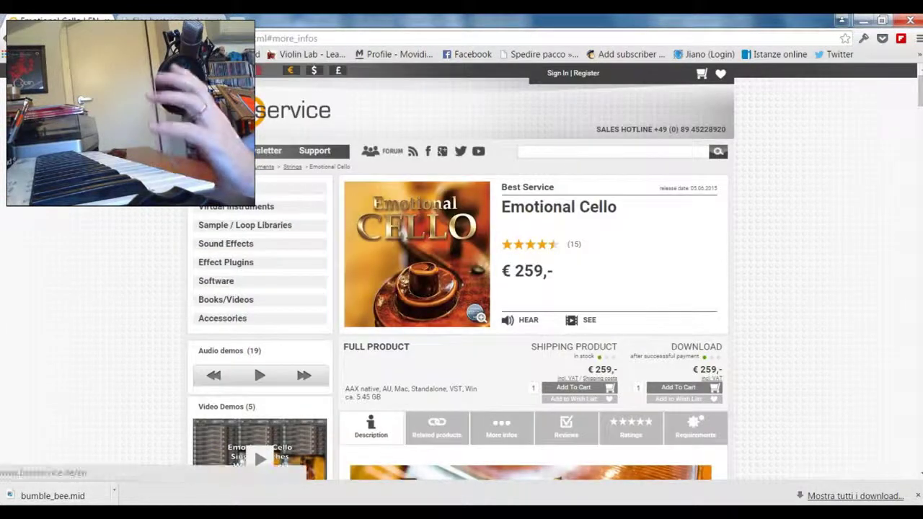
{"action": "scroll", "coordinate": [533, 274], "scroll_direction": "down", "scroll_amount": 10}
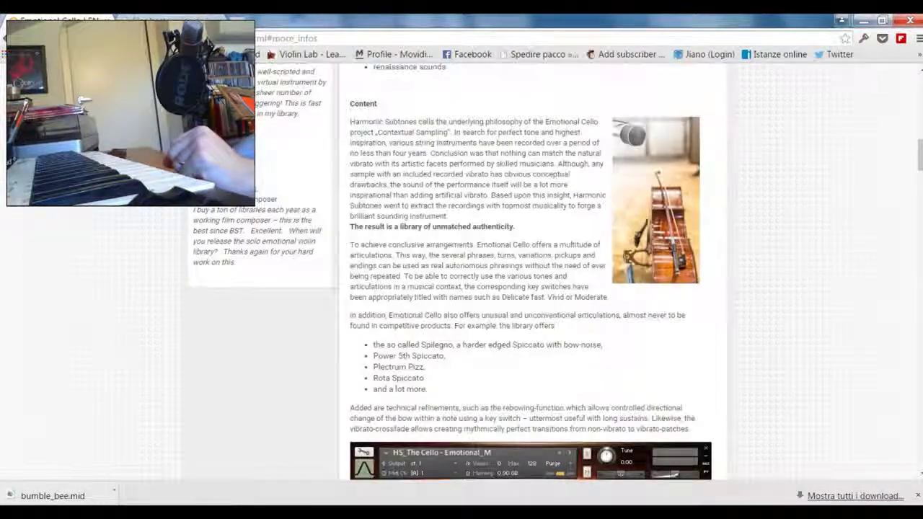
{"action": "scroll", "coordinate": [530, 275], "scroll_direction": "up", "scroll_amount": 5}
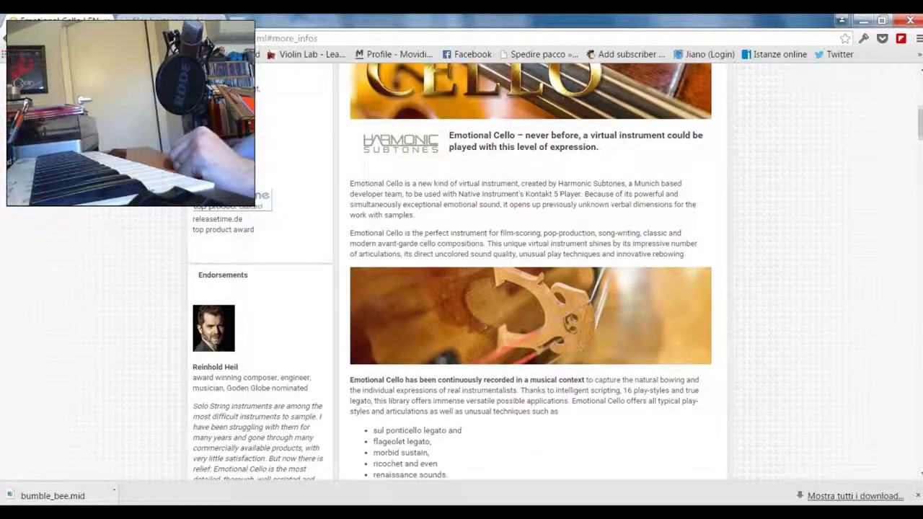
{"action": "scroll", "coordinate": [530, 274], "scroll_direction": "up", "scroll_amount": 5}
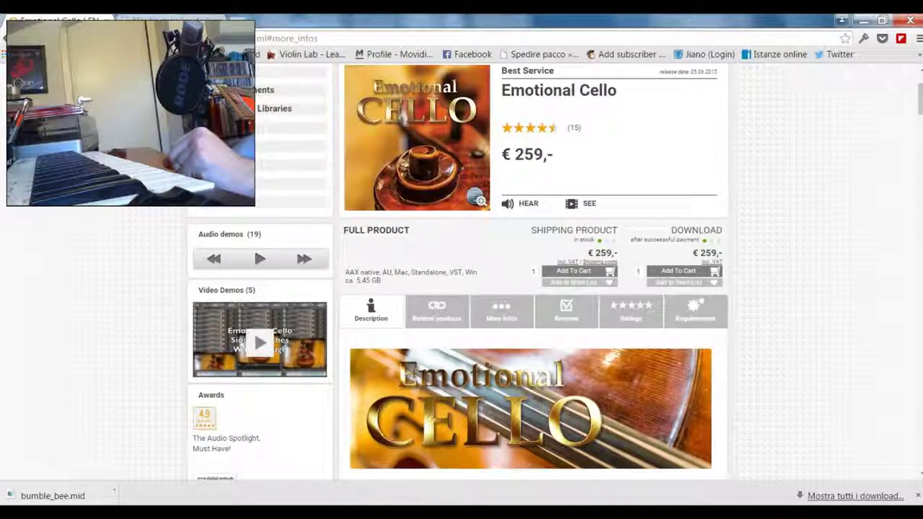
Play the first Emotional Cello audio demo, Valse Nr.1, and pause it after a short listen
{"action": "left_click", "coordinate": [259, 259]}
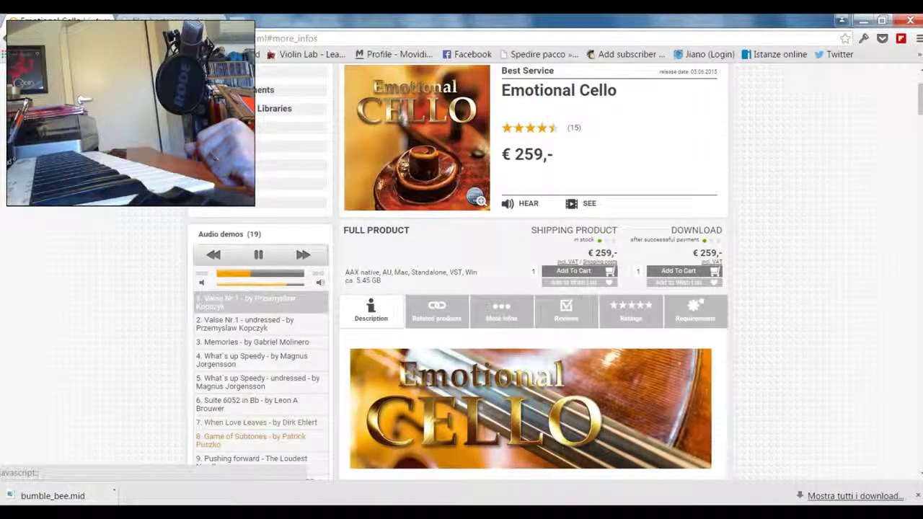
{"action": "scroll", "coordinate": [462, 274], "scroll_direction": "down", "scroll_amount": 1}
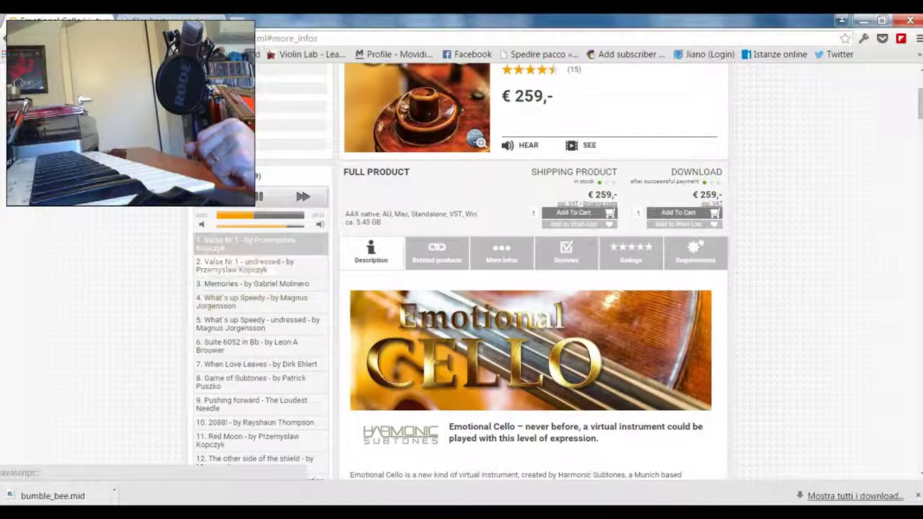
{"action": "left_click", "coordinate": [259, 197]}
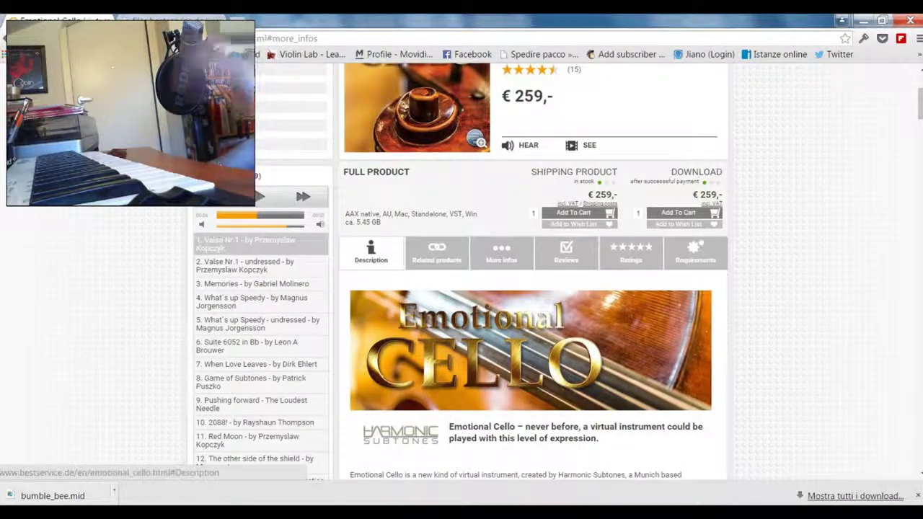
{"action": "scroll", "coordinate": [425, 253], "scroll_direction": "up", "scroll_amount": 3}
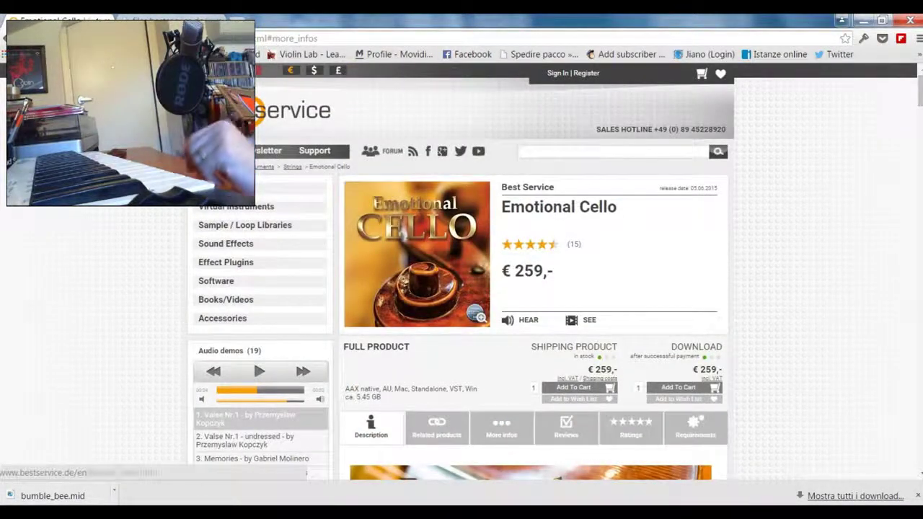
Open the Emotional Cello Quickstart PDF and skim its pages before returning to the cover
{"action": "left_click", "coordinate": [176, 19]}
{"action": "scroll", "coordinate": [462, 274], "scroll_direction": "down", "scroll_amount": 1}
{"action": "scroll", "coordinate": [458, 270], "scroll_direction": "down", "scroll_amount": 3}
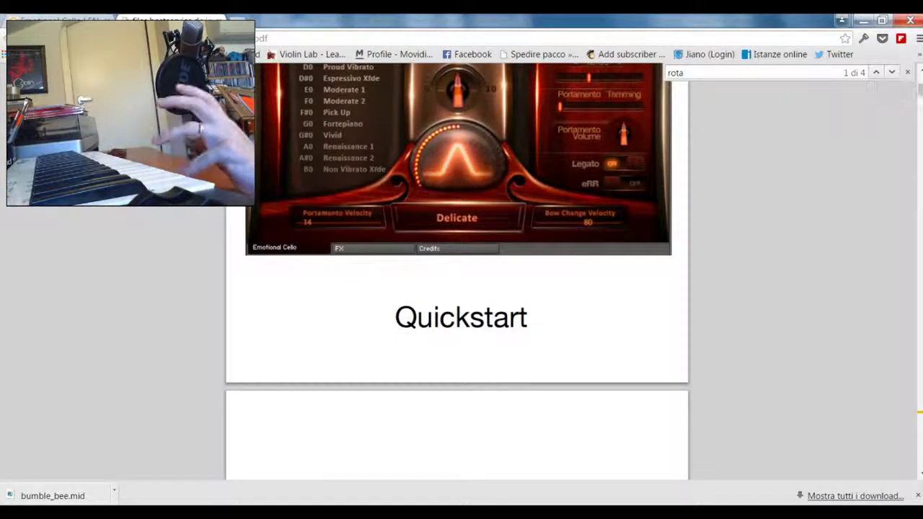
{"action": "scroll", "coordinate": [457, 274], "scroll_direction": "down", "scroll_amount": 10}
{"action": "scroll", "coordinate": [457, 275], "scroll_direction": "up", "scroll_amount": 10}
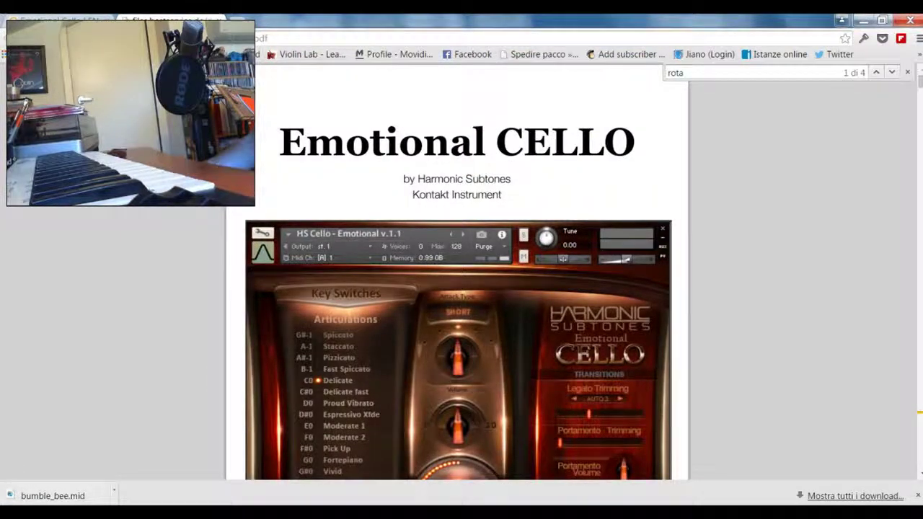
Switch back to the Cubase demo project and browse Emotional Cello's 03 Mono alternative mic and 01 Stereo folders in Kontakt
{"action": "mouse_move", "coordinate": [283, 514]}
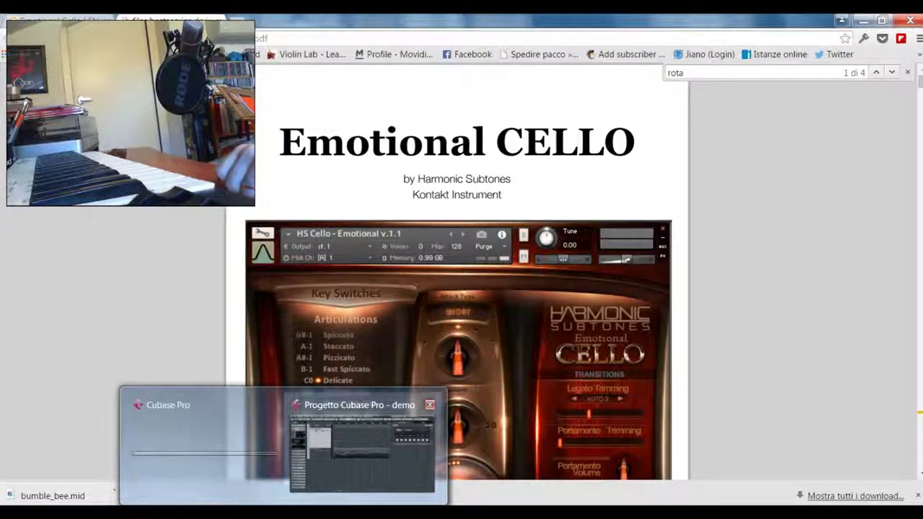
{"action": "left_click", "coordinate": [361, 451]}
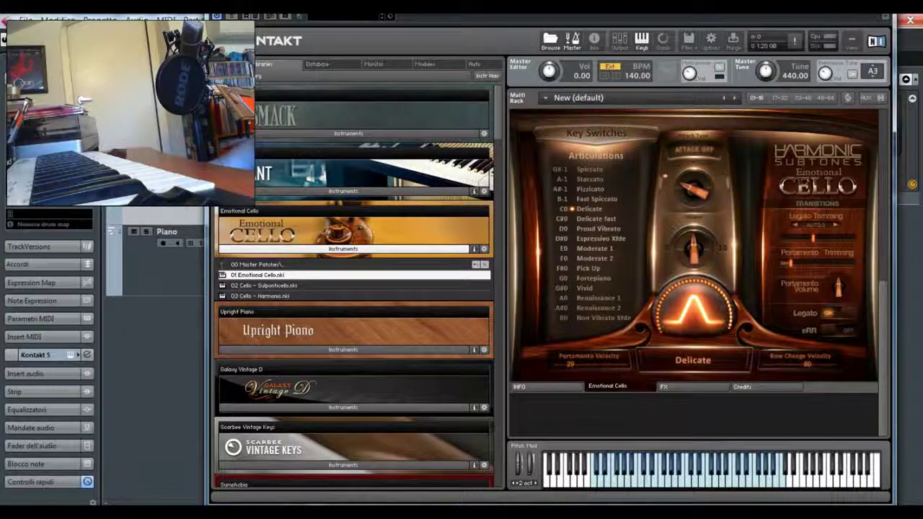
{"action": "left_click", "coordinate": [476, 265]}
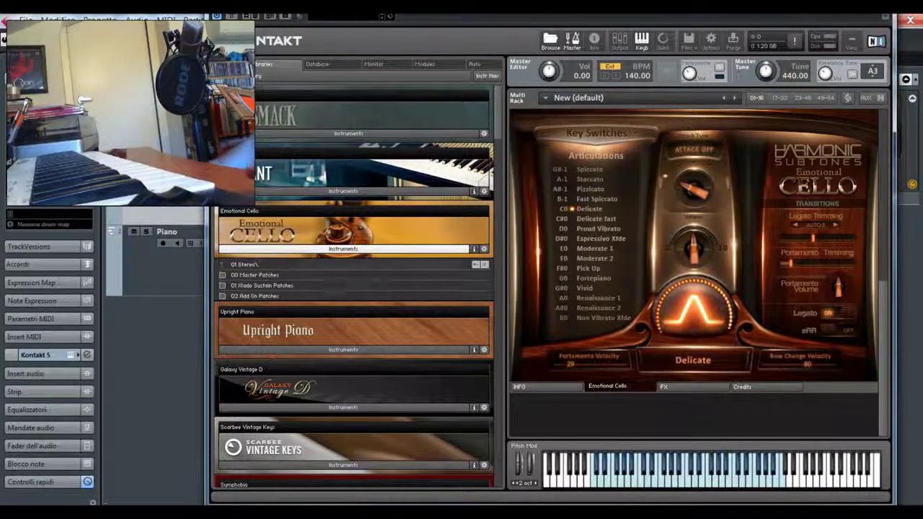
{"action": "double_click", "coordinate": [245, 265]}
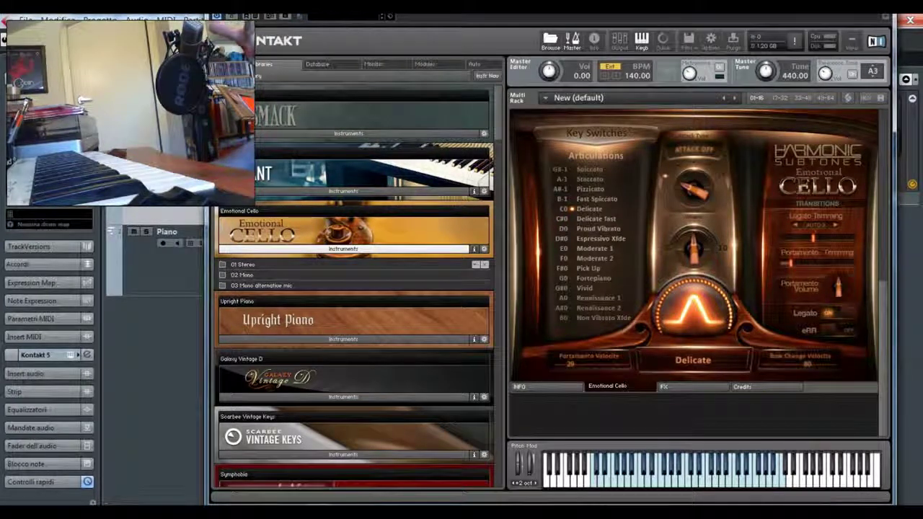
{"action": "double_click", "coordinate": [263, 286]}
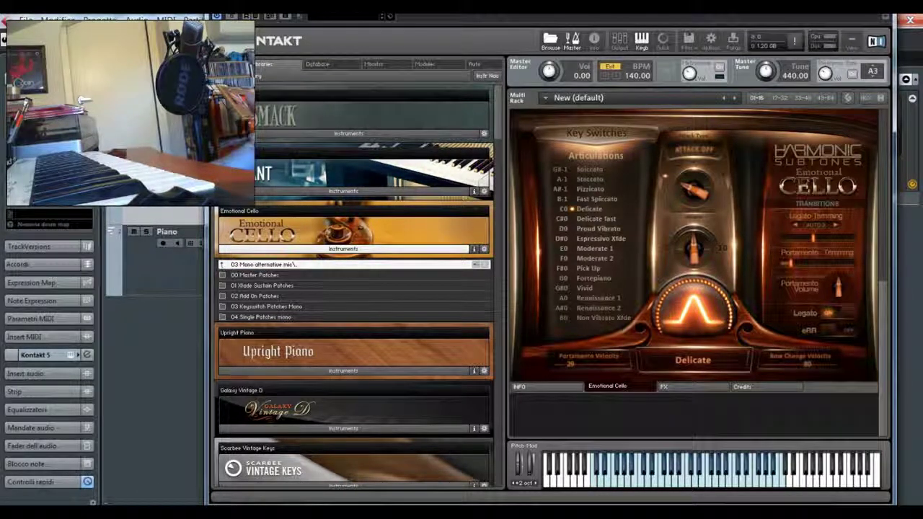
{"action": "double_click", "coordinate": [246, 265]}
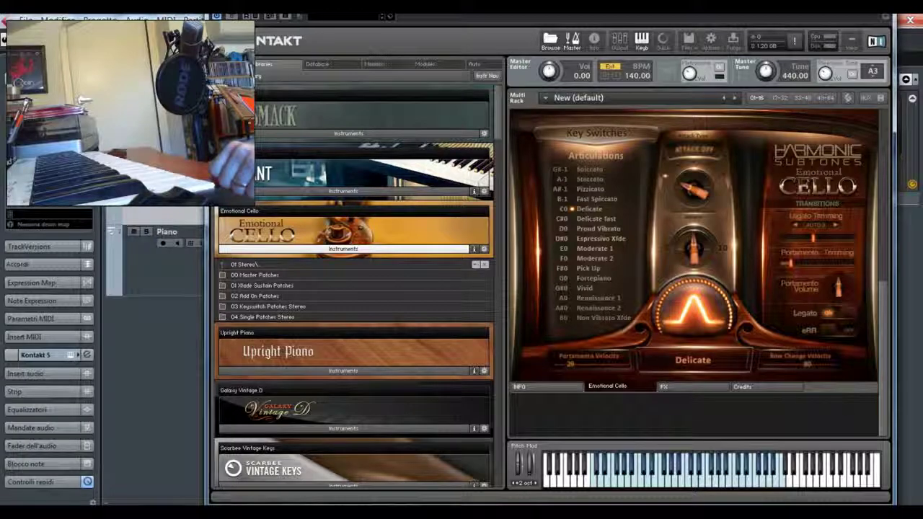
Open the 00 Master Patches folder and move the Kontakt window to uncover the instrument rack behind it
{"action": "left_click_drag", "start_coordinate": [548, 16], "coordinate": [521, 16]}
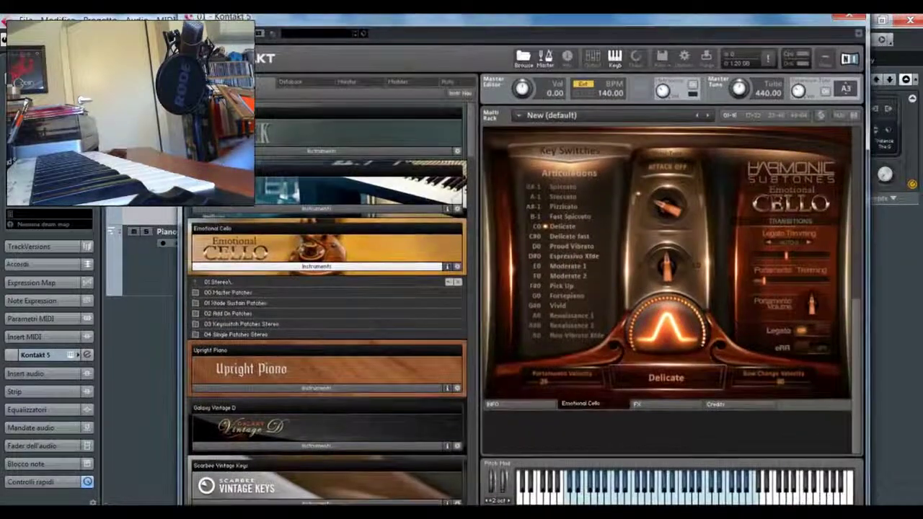
{"action": "double_click", "coordinate": [228, 292]}
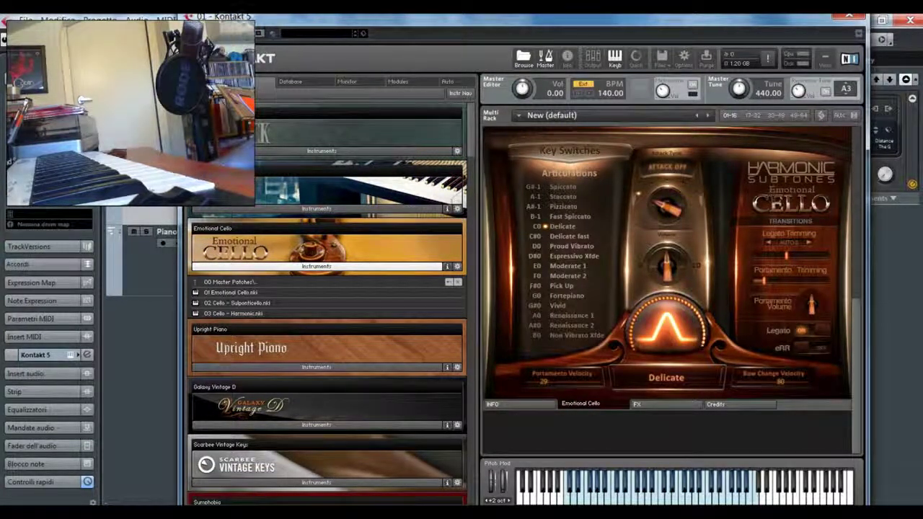
{"action": "left_click_drag", "start_coordinate": [505, 17], "coordinate": [411, 23]}
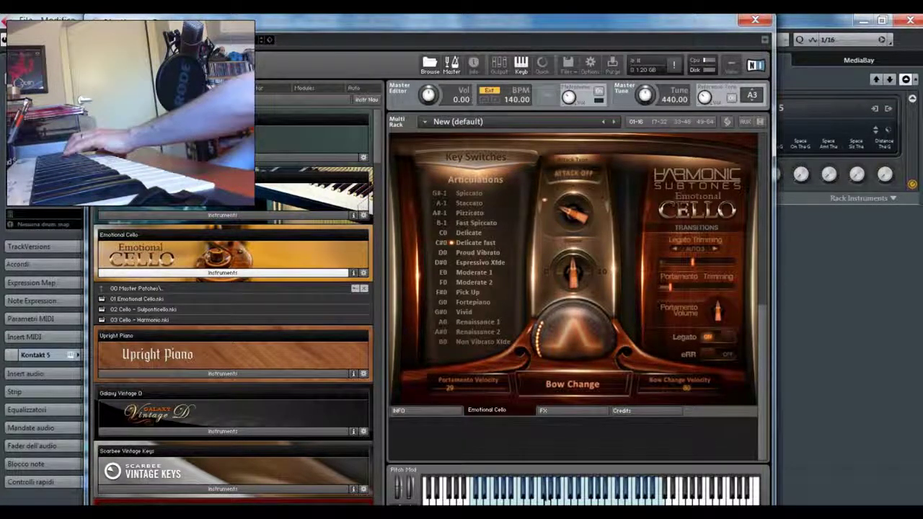
Examine the 01 Emotional Cello instrument's header, key switch articulations, attack type and transition controls
{"action": "scroll", "coordinate": [574, 297], "scroll_direction": "up", "scroll_amount": 4}
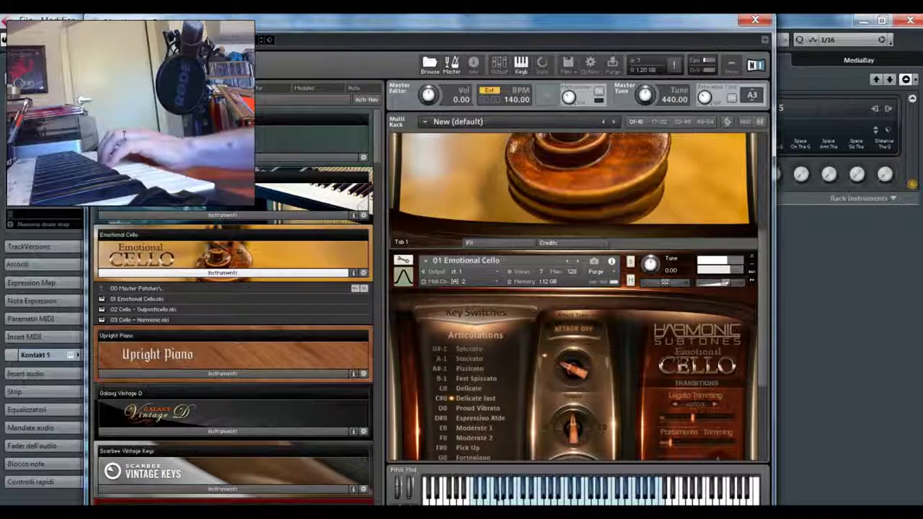
{"action": "scroll", "coordinate": [574, 297], "scroll_direction": "down", "scroll_amount": 1}
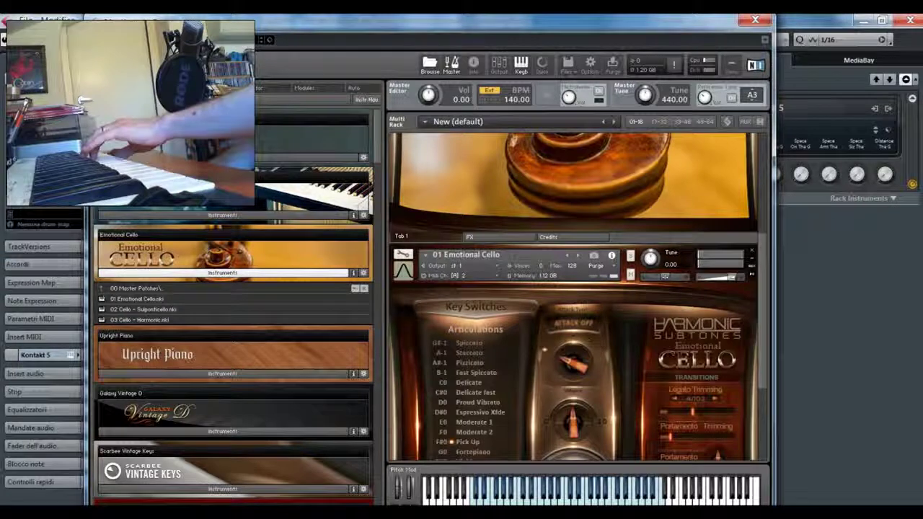
{"action": "scroll", "coordinate": [577, 297], "scroll_direction": "down", "scroll_amount": 3}
{"action": "scroll", "coordinate": [577, 297], "scroll_direction": "down", "scroll_amount": 1}
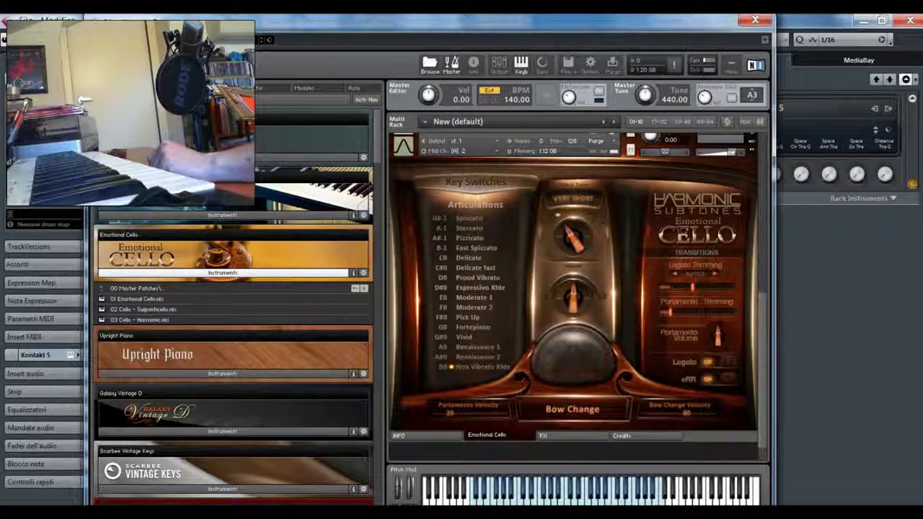
{"action": "scroll", "coordinate": [574, 289], "scroll_direction": "down", "scroll_amount": 2}
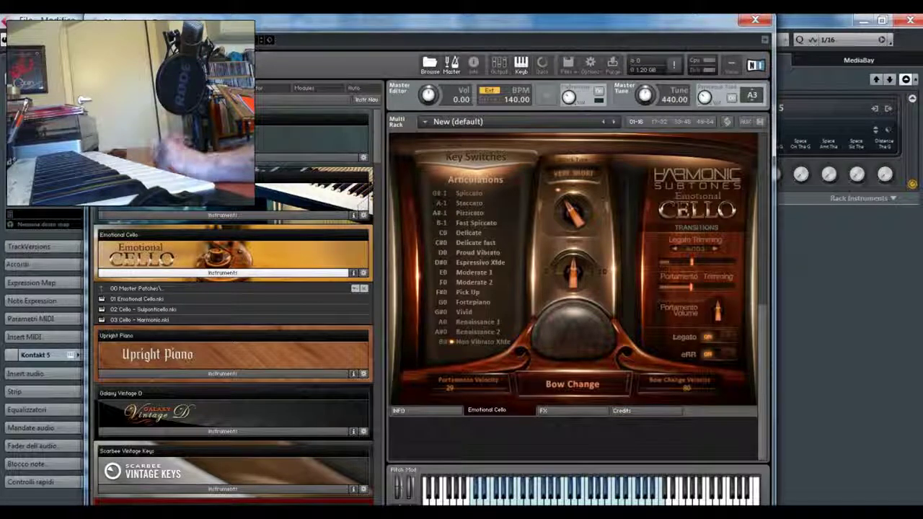
On the cello's FX page, try another timbre type, set it to Bright, and turn on Stereo Image
{"action": "left_click", "coordinate": [545, 410]}
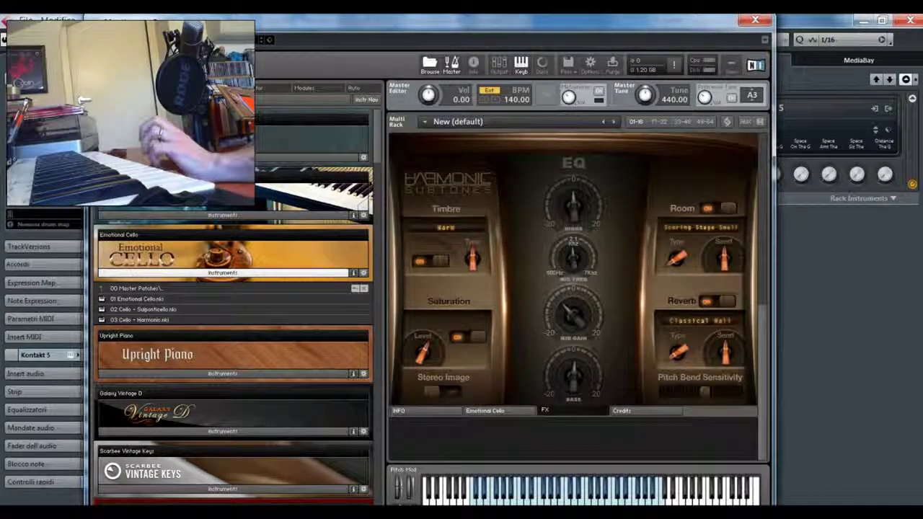
{"action": "left_click_drag", "start_coordinate": [473, 259], "coordinate": [472, 221]}
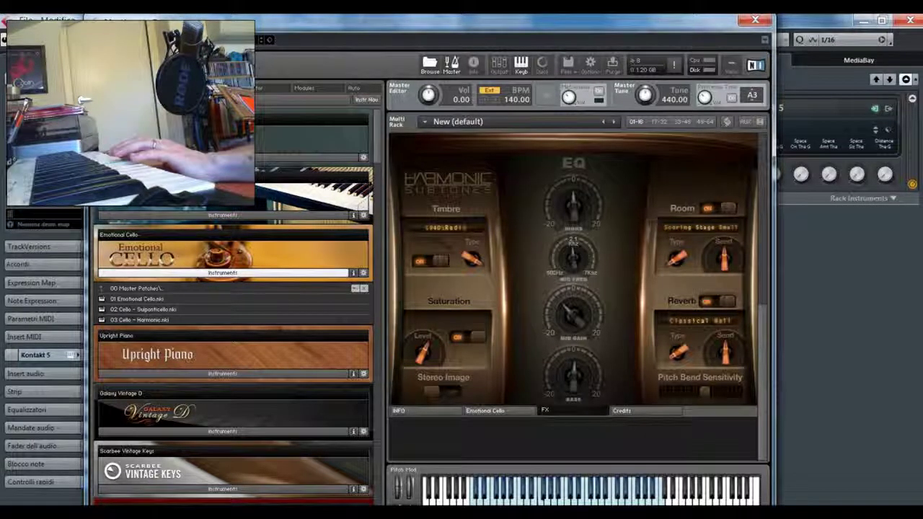
{"action": "left_click_drag", "start_coordinate": [473, 259], "coordinate": [472, 271]}
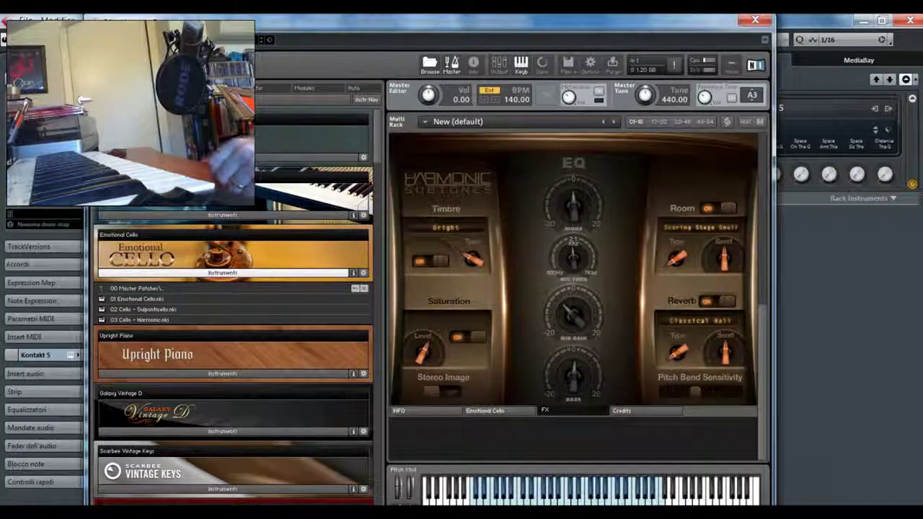
{"action": "left_click", "coordinate": [443, 391]}
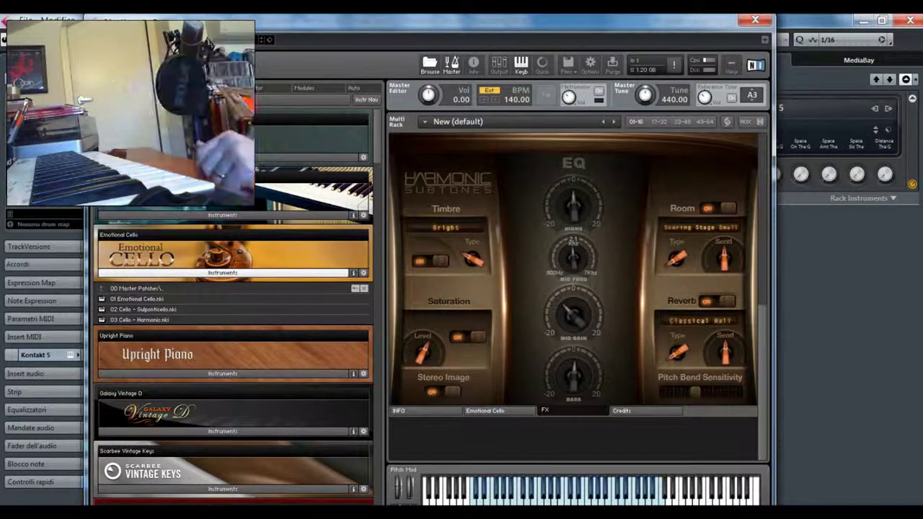
View the cello's INFO page, then return to its main Emotional Cello page and review the articulations and instrument header
{"action": "left_click", "coordinate": [427, 411]}
{"action": "left_click", "coordinate": [487, 410]}
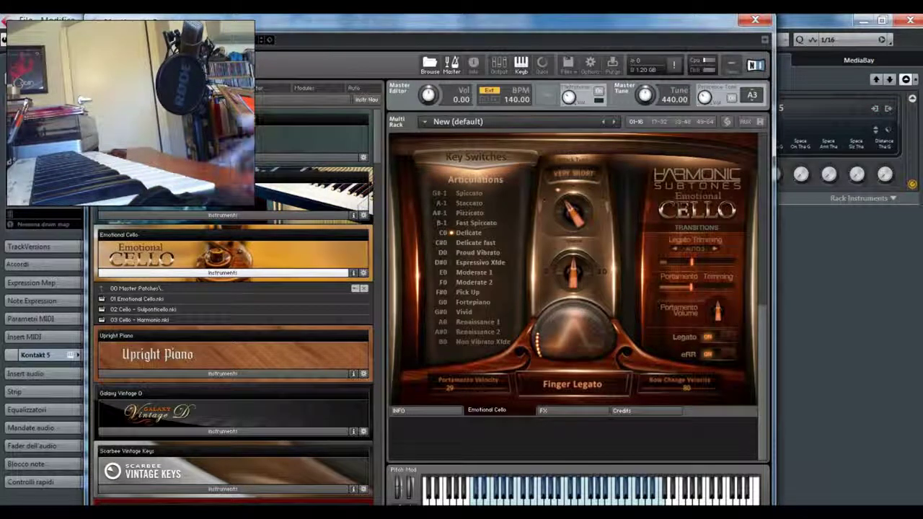
{"action": "scroll", "coordinate": [573, 296], "scroll_direction": "up", "scroll_amount": 2}
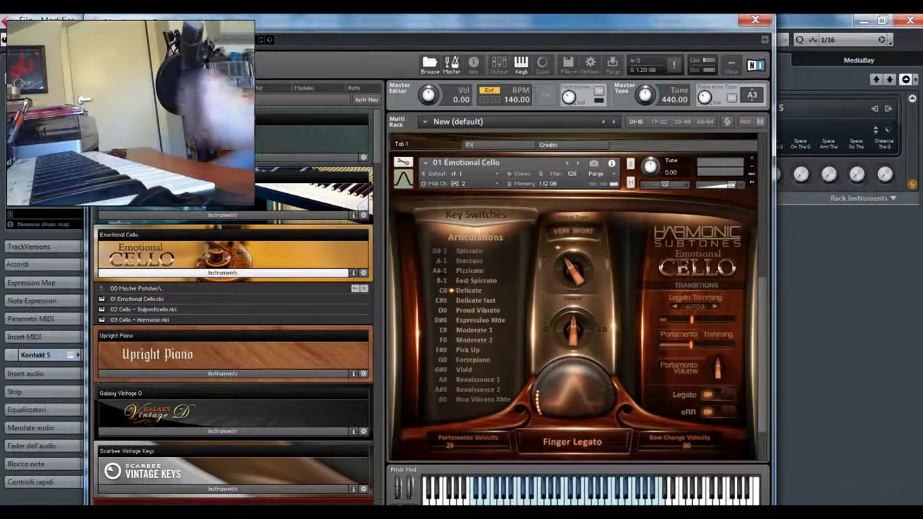
{"action": "scroll", "coordinate": [573, 296], "scroll_direction": "up", "scroll_amount": 3}
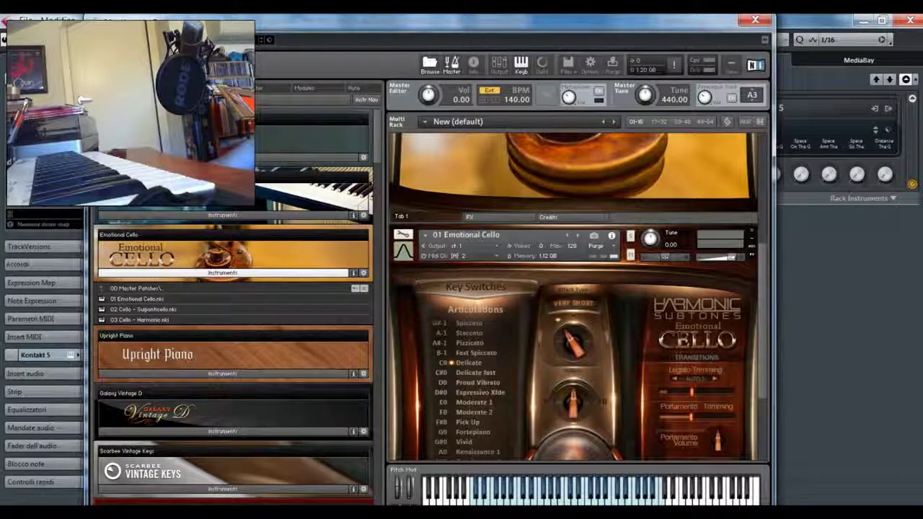
{"action": "scroll", "coordinate": [574, 297], "scroll_direction": "down", "scroll_amount": 4}
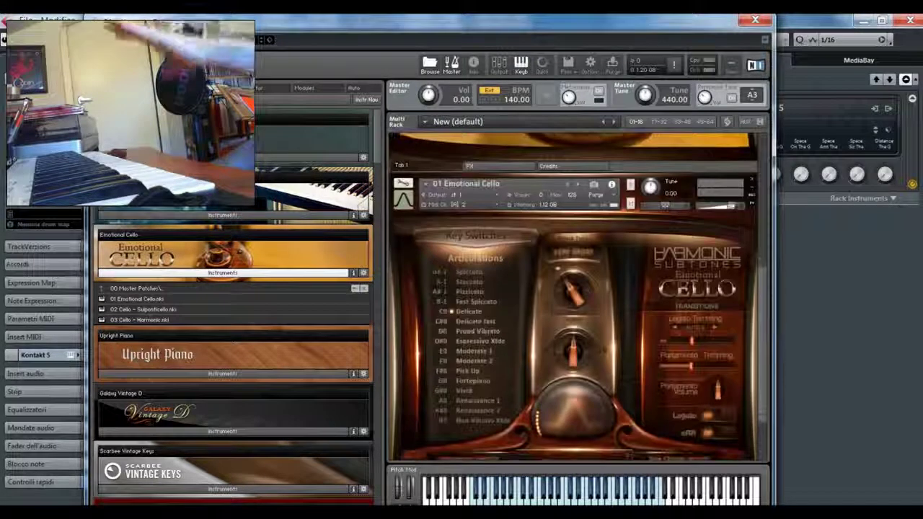
{"action": "scroll", "coordinate": [574, 297], "scroll_direction": "up", "scroll_amount": 2}
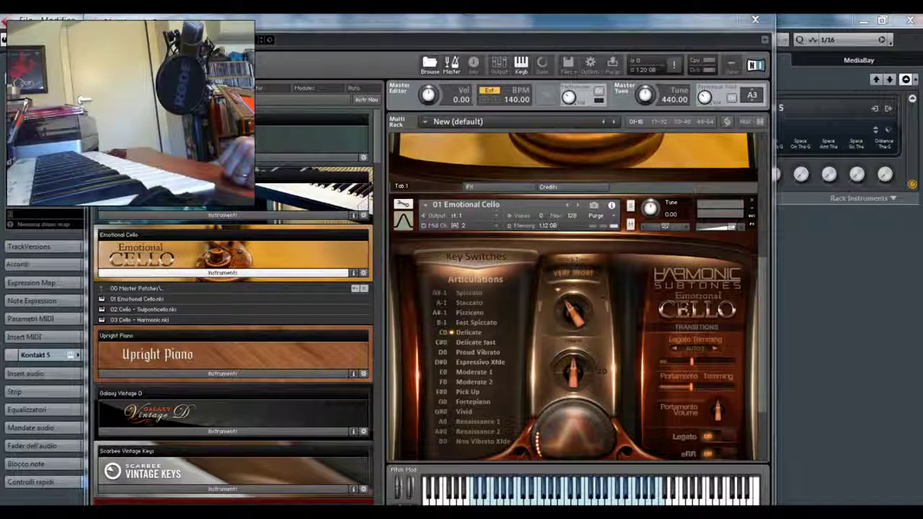
Remove 01 Emotional Cello without saving changes, load 02 Cello - Sulponticello, and examine its key switch articulations and transition controls
{"action": "left_click", "coordinate": [284, 513]}
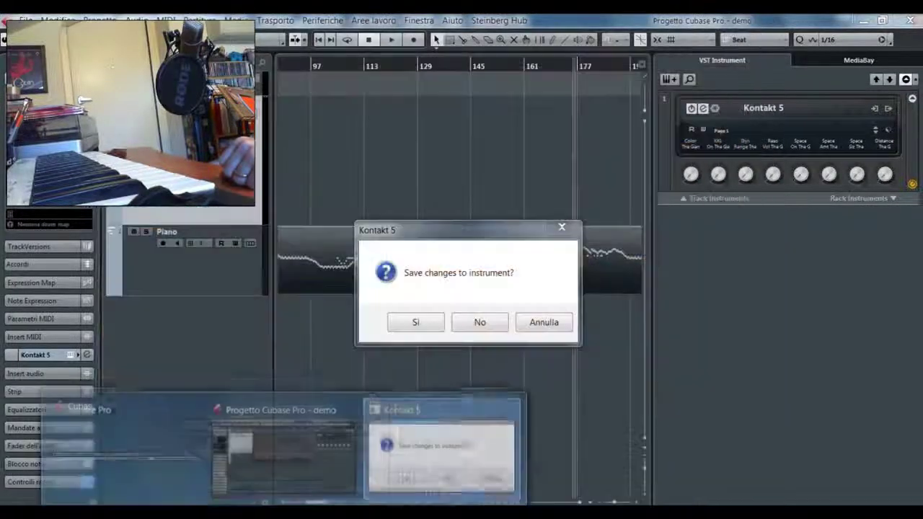
{"action": "left_click", "coordinate": [480, 323]}
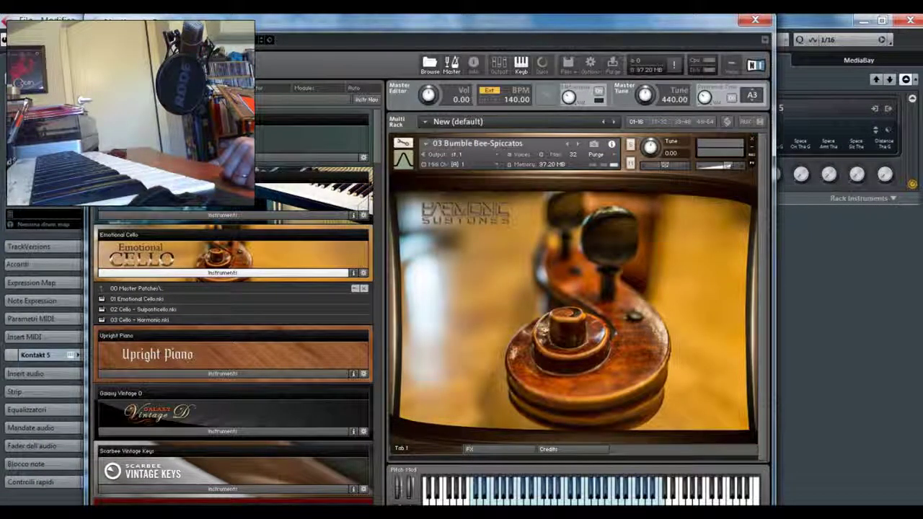
{"action": "left_click", "coordinate": [144, 309]}
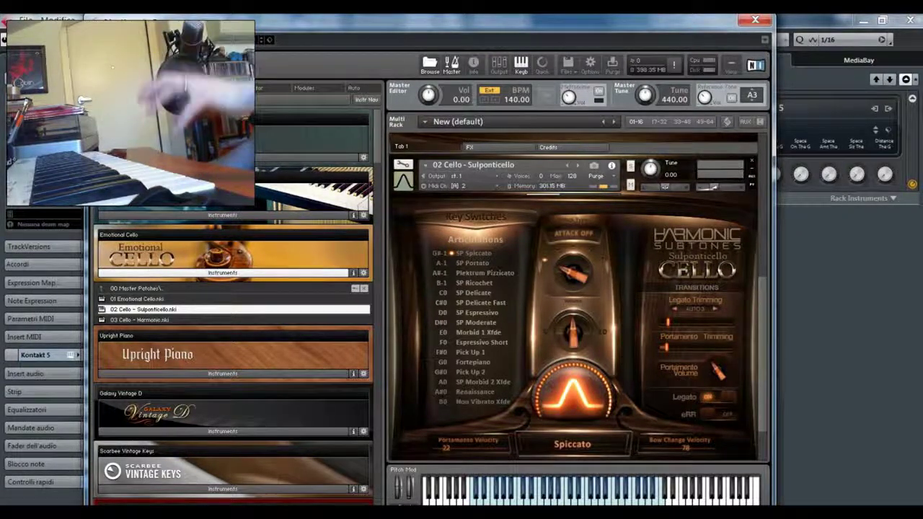
{"action": "scroll", "coordinate": [574, 303], "scroll_direction": "down", "scroll_amount": 1}
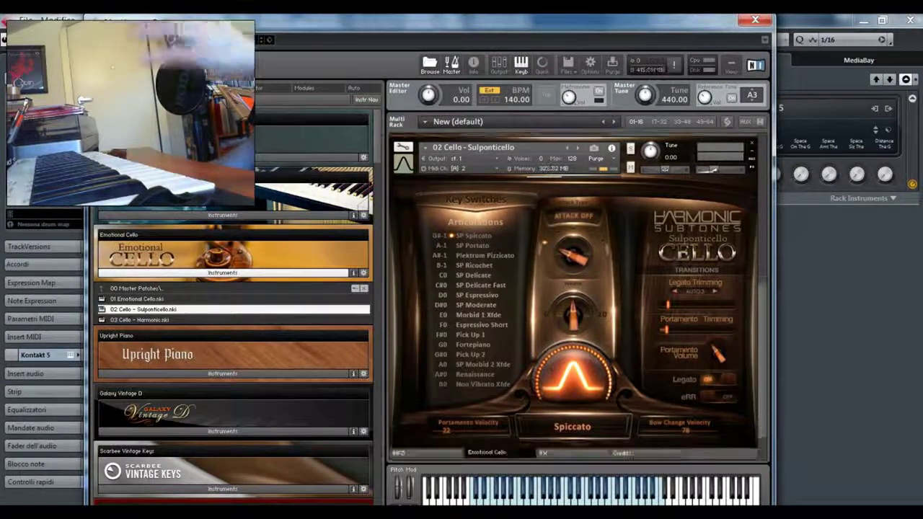
{"action": "scroll", "coordinate": [573, 303], "scroll_direction": "up", "scroll_amount": 1}
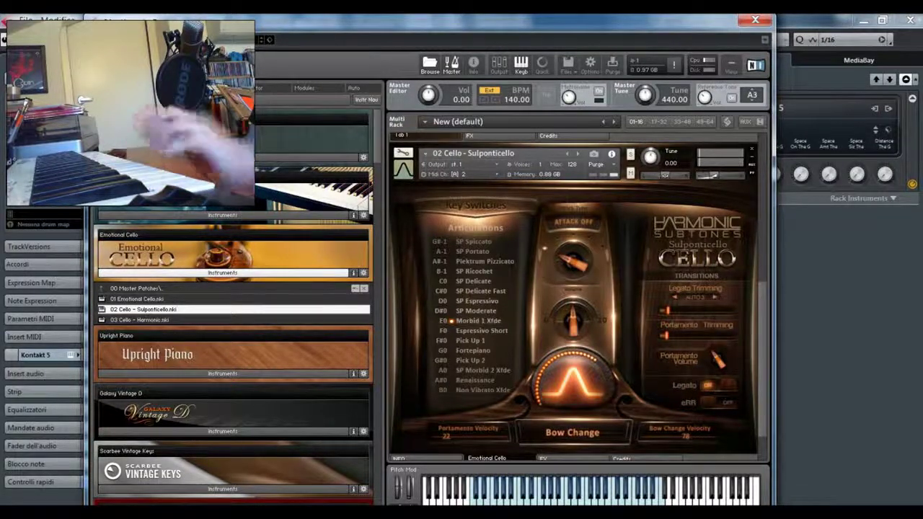
{"action": "scroll", "coordinate": [573, 288], "scroll_direction": "down", "scroll_amount": 2}
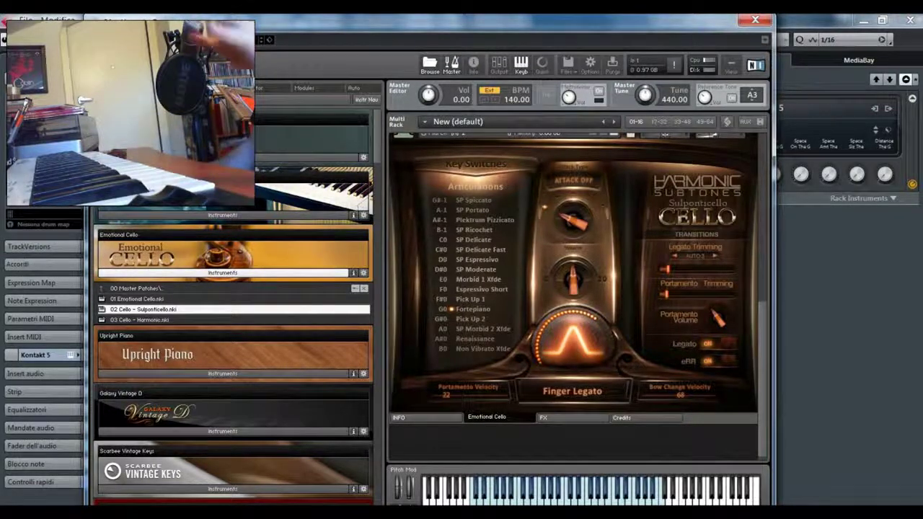
{"action": "scroll", "coordinate": [574, 296], "scroll_direction": "up", "scroll_amount": 2}
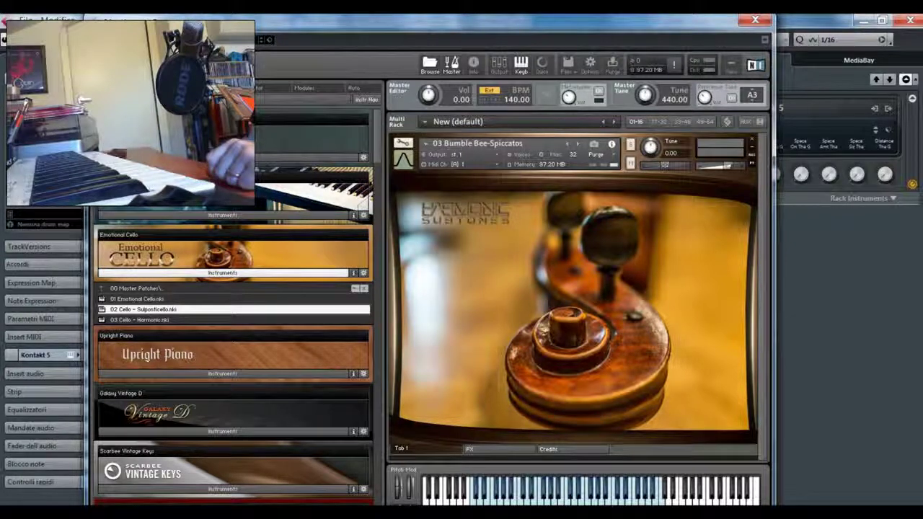
Load the 03 Cello - Harmonic patch, and return the browser to the 01 Stereo folder
{"action": "left_click", "coordinate": [140, 321]}
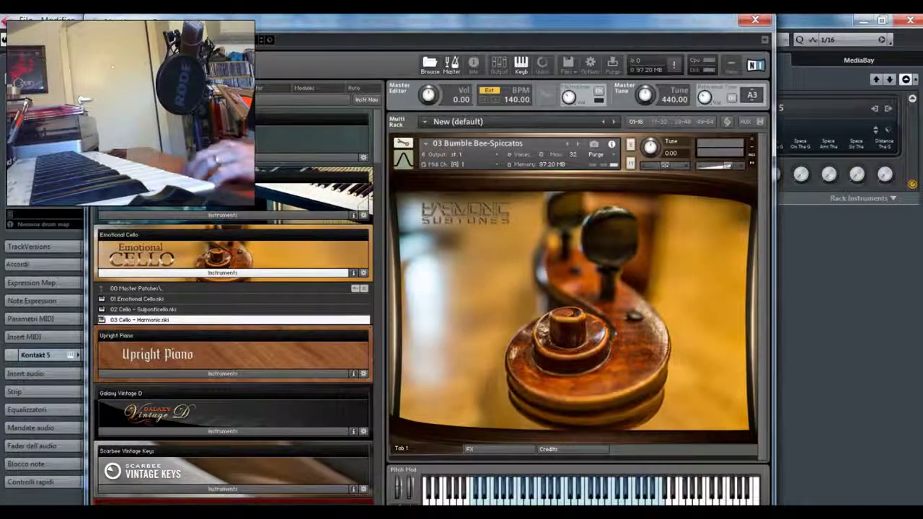
{"action": "double_click", "coordinate": [137, 288]}
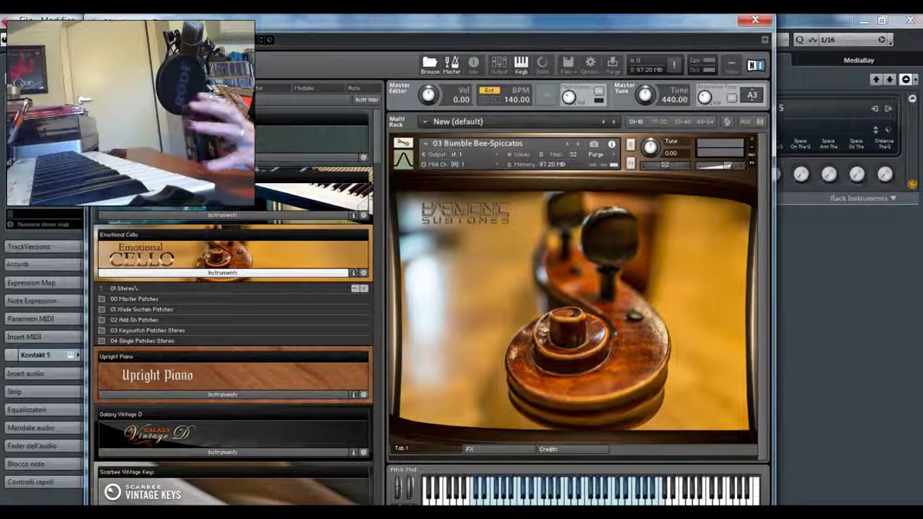
Play back the Piano part through the 03 Bumble Bee-Spiccatos instrument, moving the Kontakt window to uncover the track's part
{"action": "left_click_drag", "start_coordinate": [461, 21], "coordinate": [496, 57]}
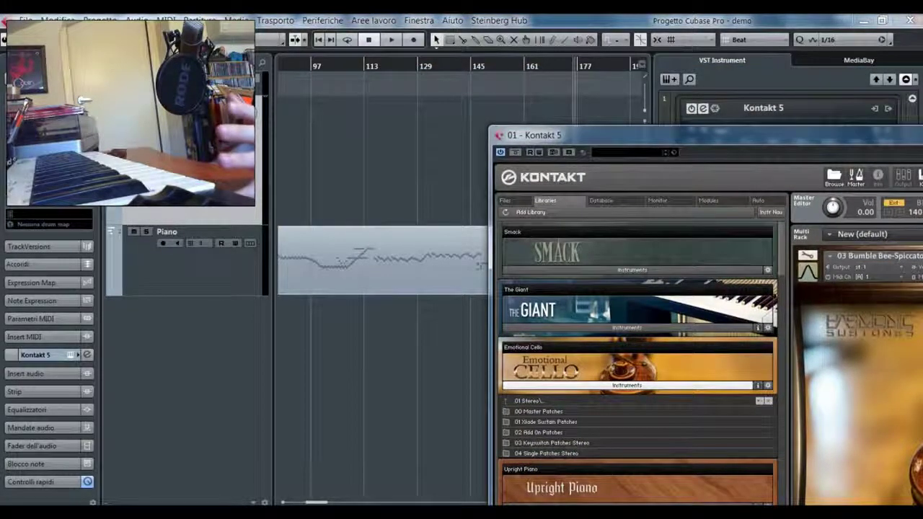
{"action": "left_click_drag", "start_coordinate": [649, 135], "coordinate": [572, 33]}
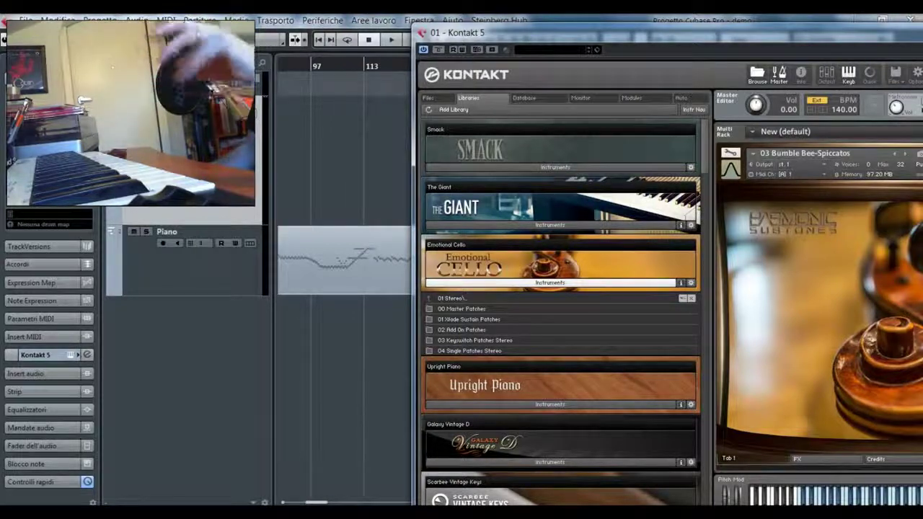
{"action": "left_click_drag", "start_coordinate": [572, 33], "coordinate": [524, 28]}
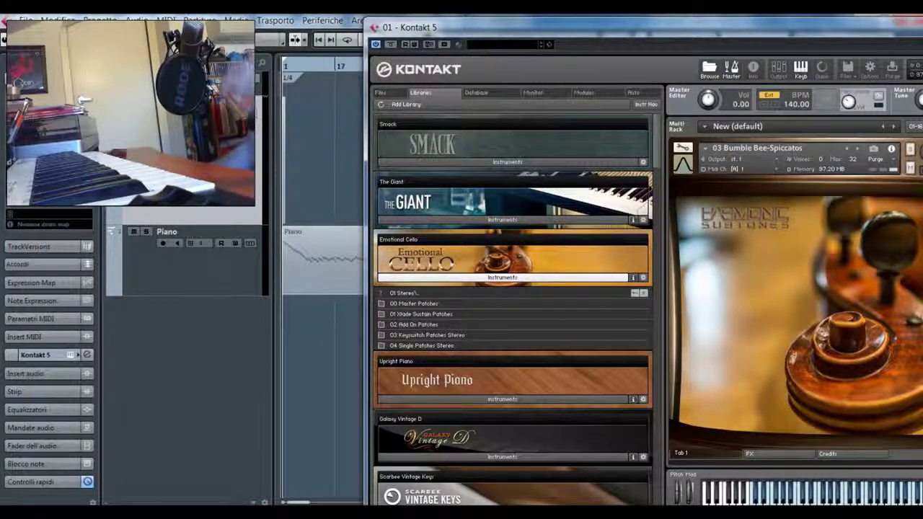
{"action": "key", "text": "space"}
{"action": "left_click_drag", "start_coordinate": [524, 27], "coordinate": [340, 5]}
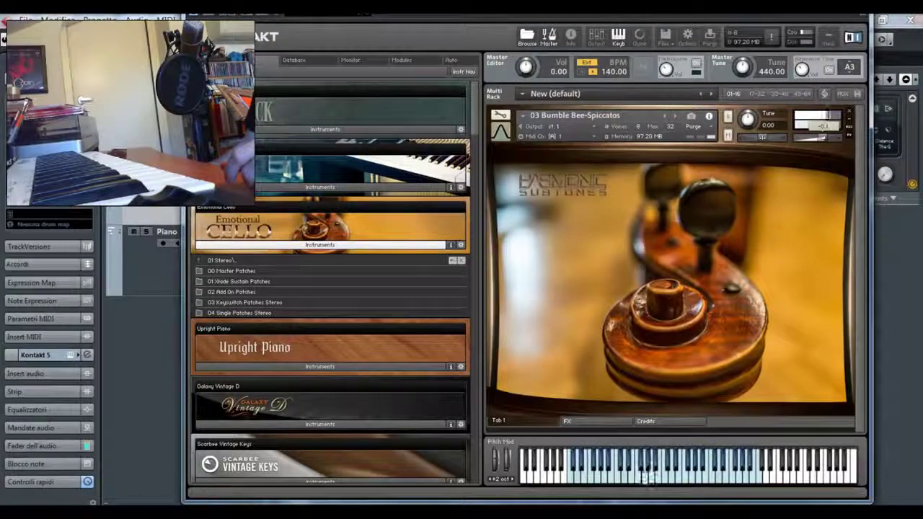
{"action": "mouse_move", "coordinate": [341, 5]}
{"action": "left_mouse_down"}
{"action": "mouse_move", "coordinate": [357, 0]}
{"action": "mouse_move", "coordinate": [338, 0]}
{"action": "left_mouse_up"}
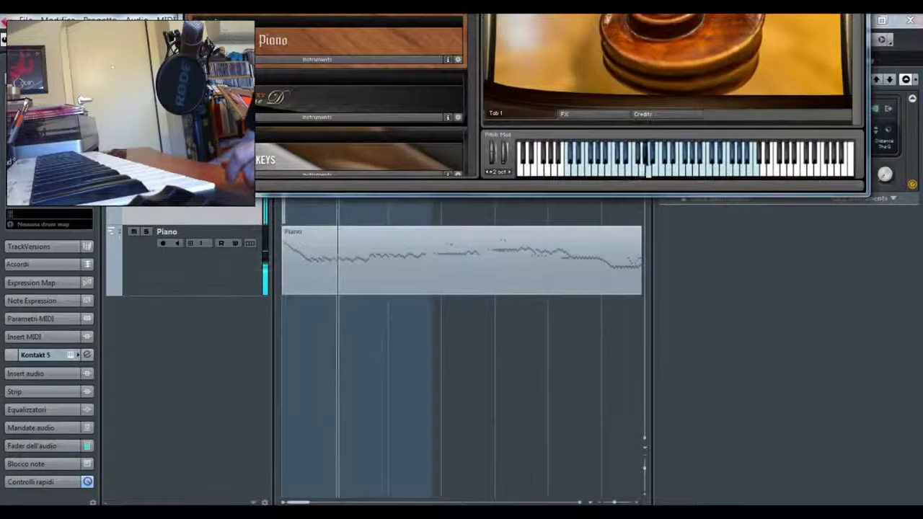
Open the Piano part in the key editor, move the Kontakt window off the notes, and magnify them horizontally
{"action": "double_click", "coordinate": [432, 263]}
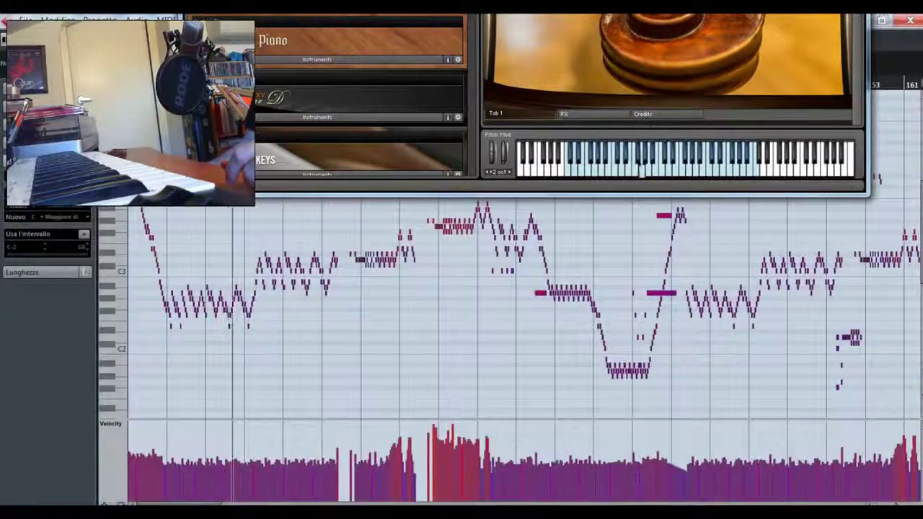
{"action": "left_click_drag", "start_coordinate": [338, 0], "coordinate": [330, 0]}
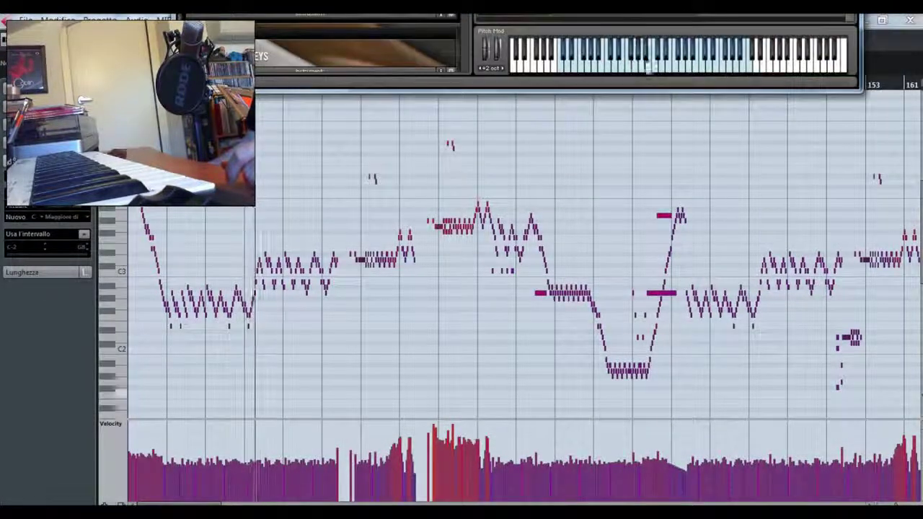
{"action": "key", "text": "h"}
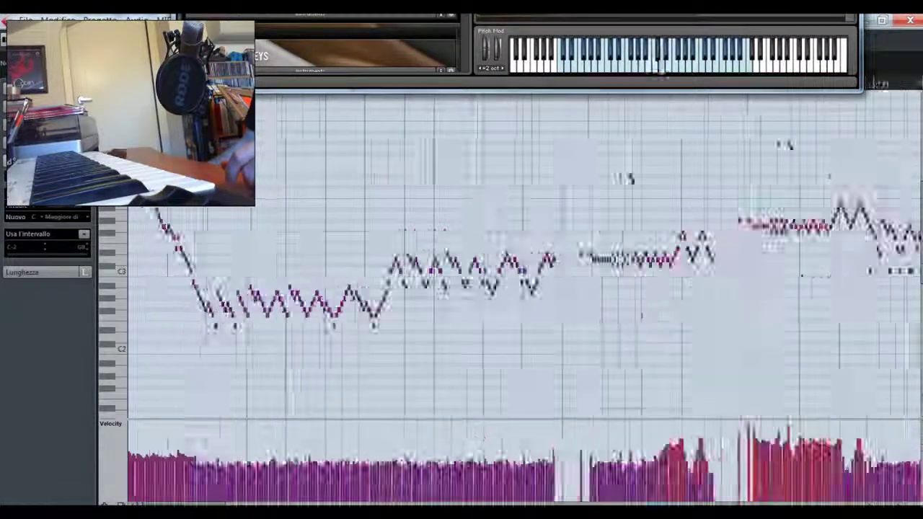
{"action": "key", "text": "h"}
{"action": "key", "text": "h"}
{"action": "key", "text": "h"}
{"action": "key", "text": "h"}
{"action": "key", "text": "g"}
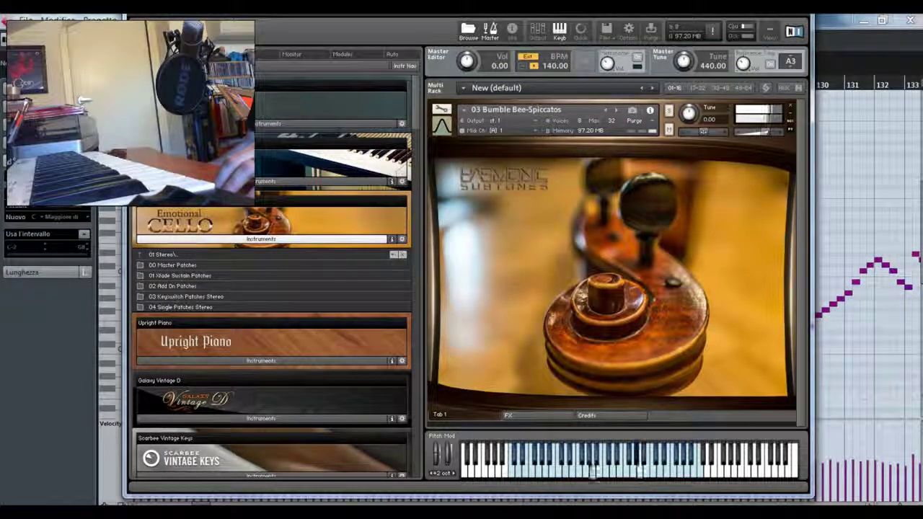
Move the Kontakt window aside to follow the playing notes, and bring its browser and instrument rack back into view
{"action": "left_click_drag", "start_coordinate": [649, 14], "coordinate": [109, 7]}
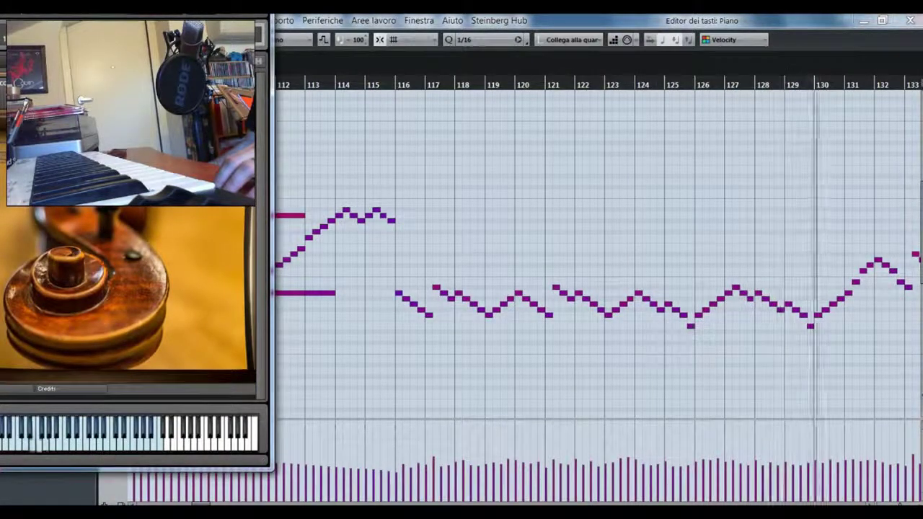
{"action": "left_click_drag", "start_coordinate": [108, 1], "coordinate": [783, 95]}
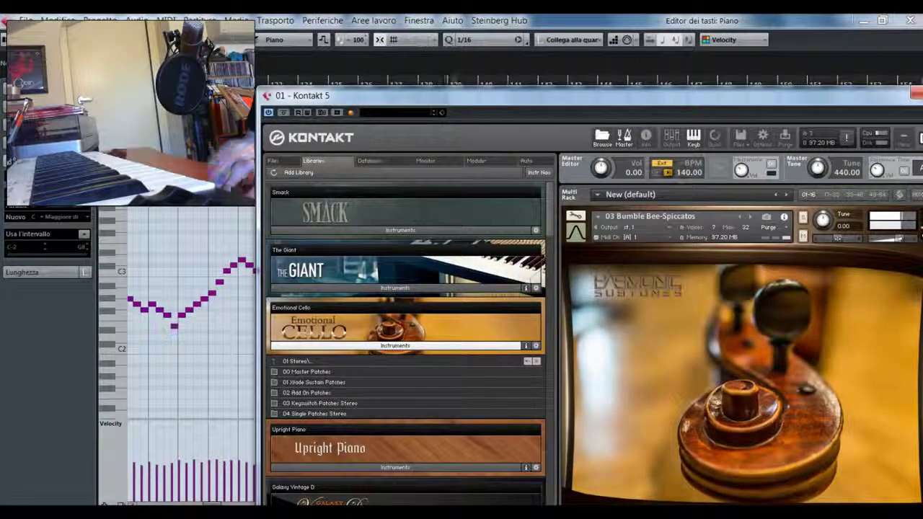
{"action": "left_click_drag", "start_coordinate": [783, 95], "coordinate": [593, 62]}
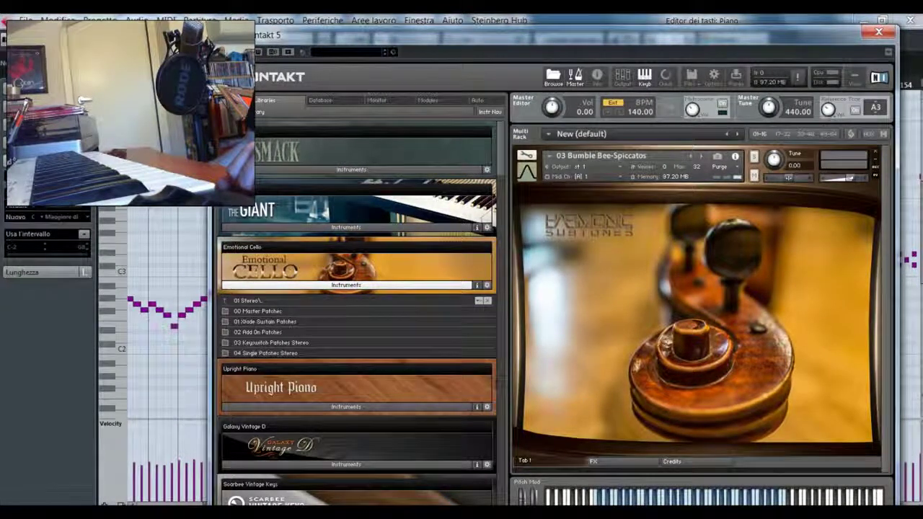
Open the 04 Short folder inside 04 Single Patches Stereo, and step the loaded instrument back to 02 Spiccato soft and the patch before it
{"action": "double_click", "coordinate": [266, 354]}
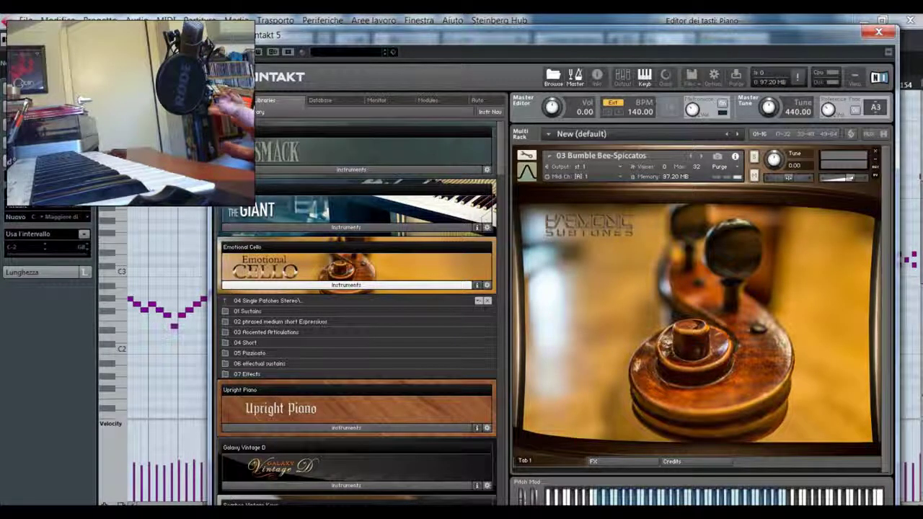
{"action": "double_click", "coordinate": [247, 343]}
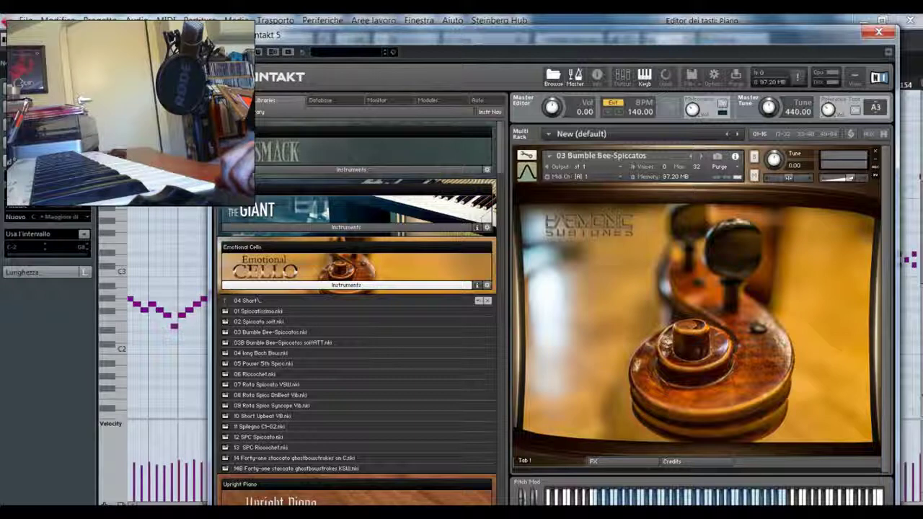
{"action": "left_click", "coordinate": [691, 155]}
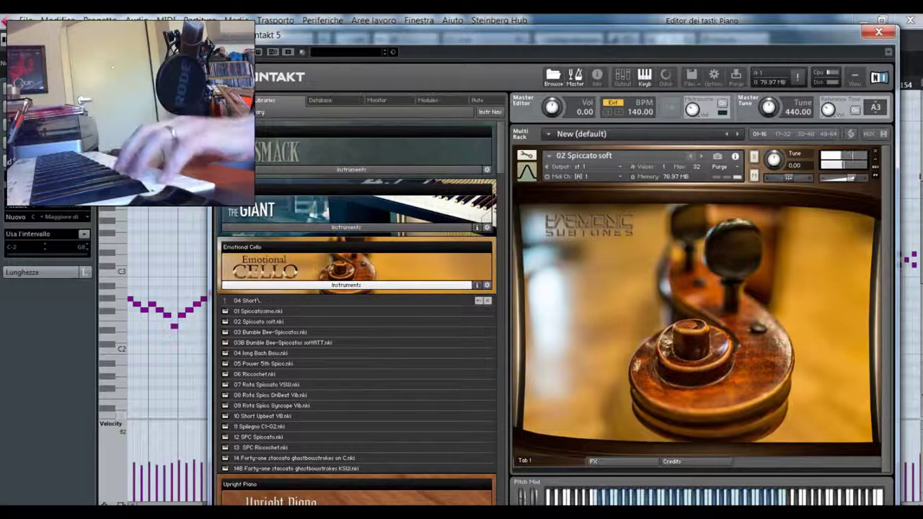
{"action": "left_click", "coordinate": [690, 155]}
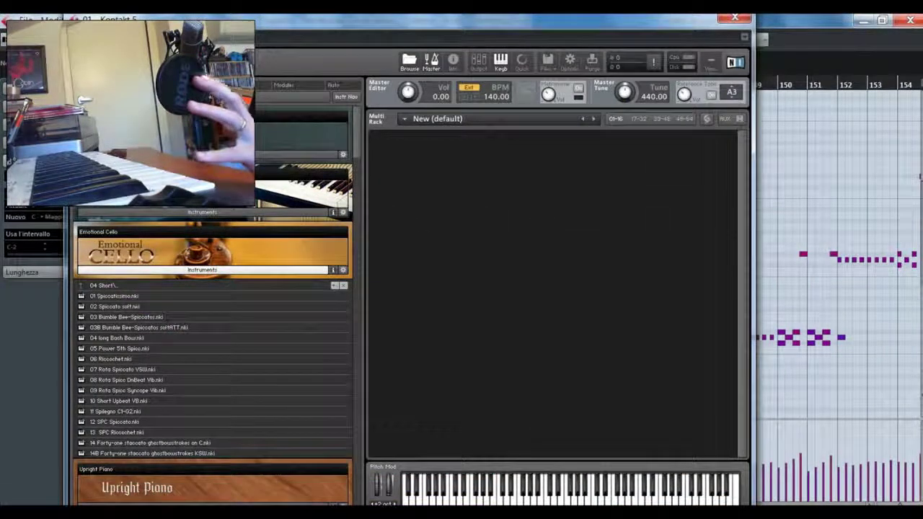
Load the 07 Rota Spiccato VSW patch to try it, and remove it from the rack
{"action": "left_click", "coordinate": [130, 370]}
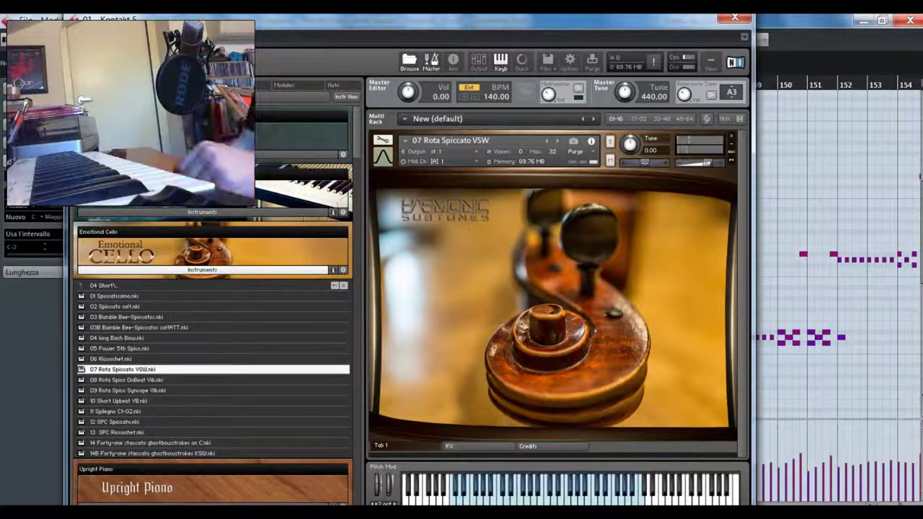
{"action": "scroll", "coordinate": [215, 360], "scroll_direction": "down", "scroll_amount": 1}
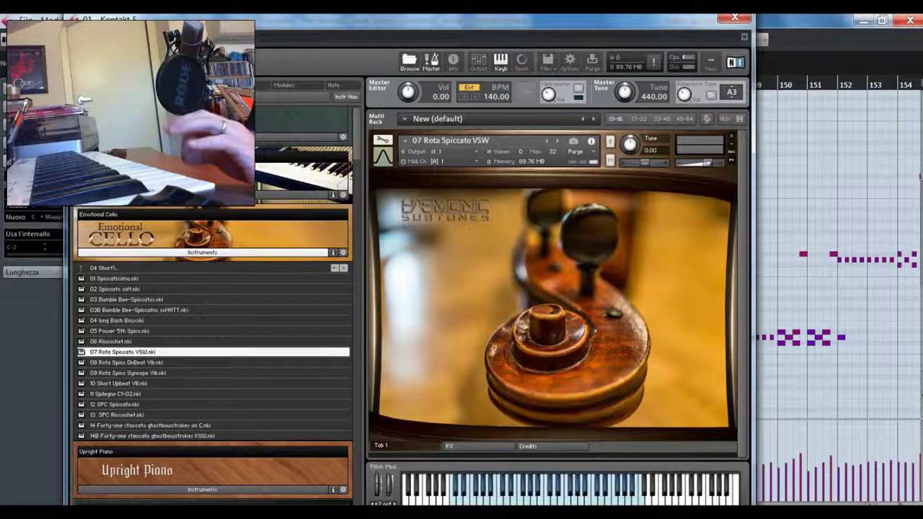
{"action": "left_click", "coordinate": [731, 136]}
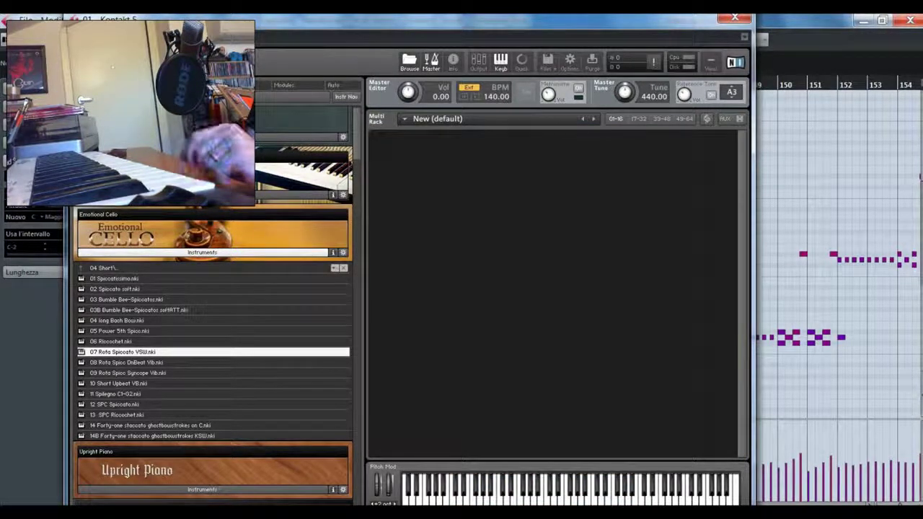
Open the 07 Effects folder inside 04 Single Patches Stereo, and load the 03 Tango Glisses Cello patch
{"action": "double_click", "coordinate": [104, 268]}
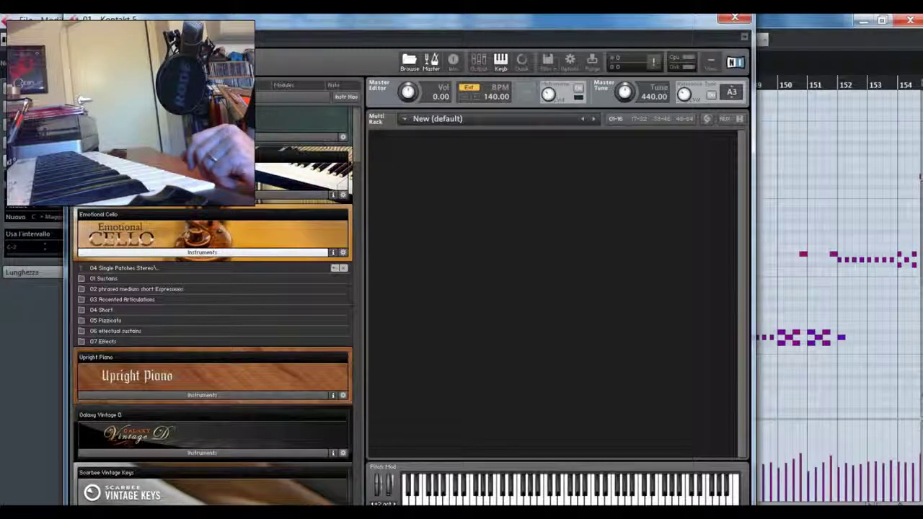
{"action": "double_click", "coordinate": [102, 341]}
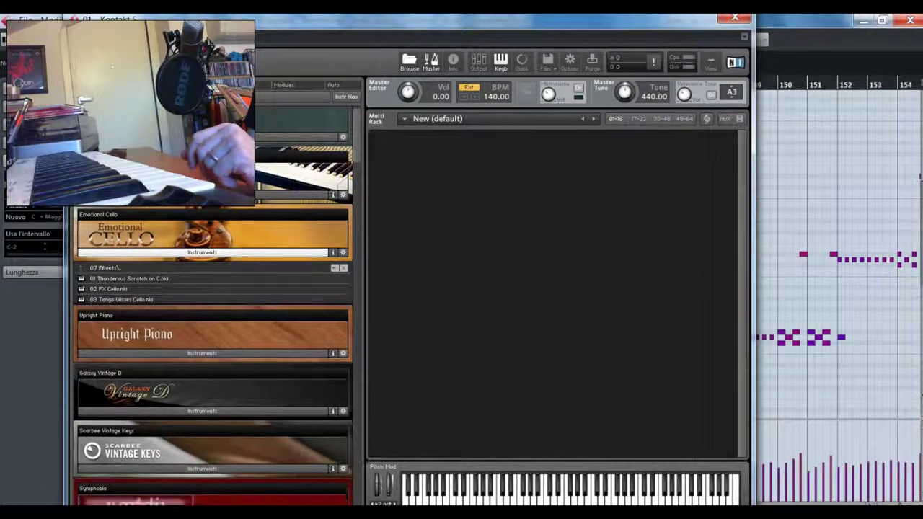
{"action": "left_click", "coordinate": [121, 300]}
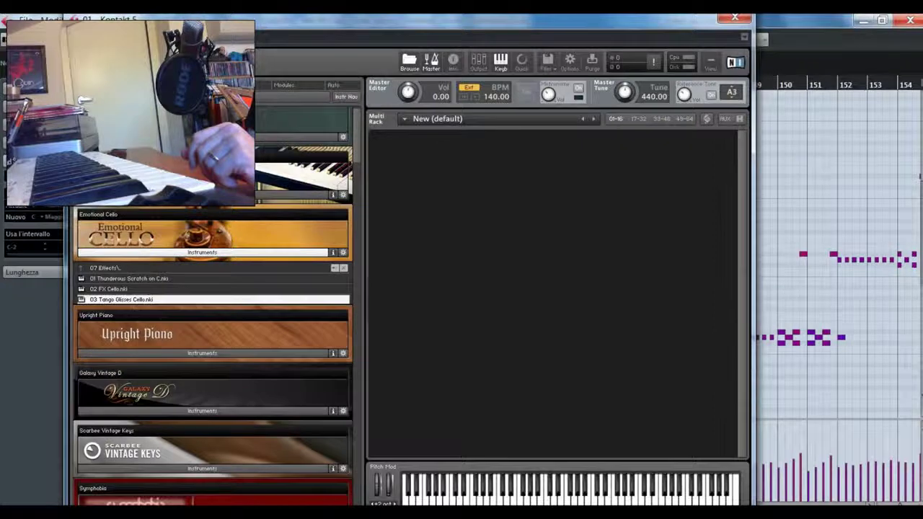
{"action": "double_click", "coordinate": [121, 299]}
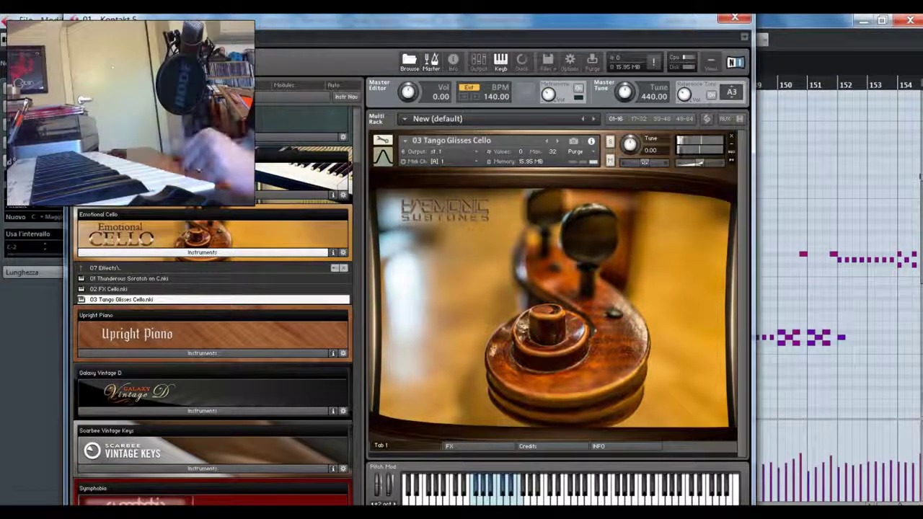
Step the loaded instrument back through 02 FX Cello and 01 Thunderous Scratch on C, and remove it without saving changes
{"action": "left_click", "coordinate": [548, 142]}
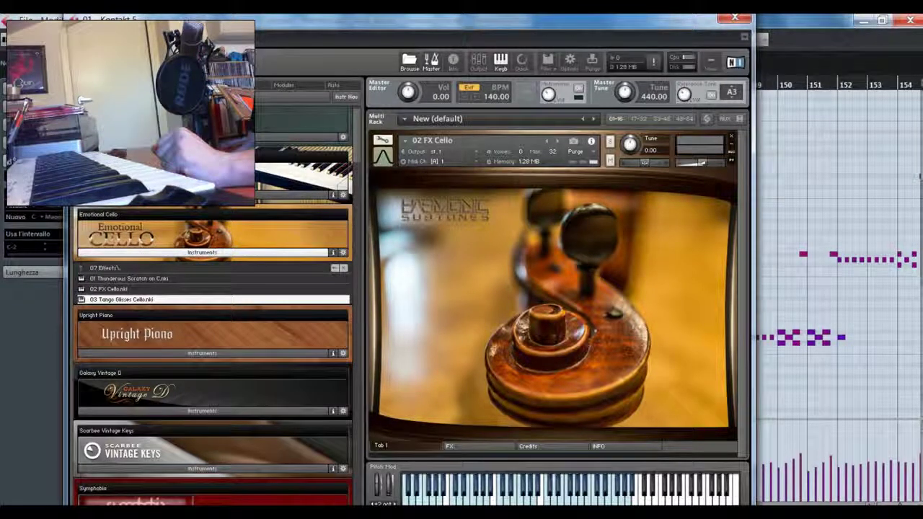
{"action": "left_click", "coordinate": [547, 142]}
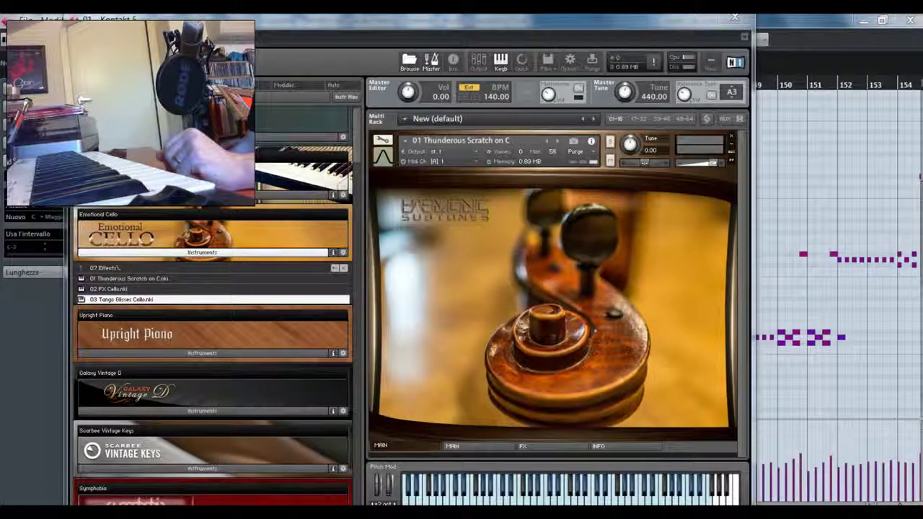
{"action": "mouse_move", "coordinate": [327, 511]}
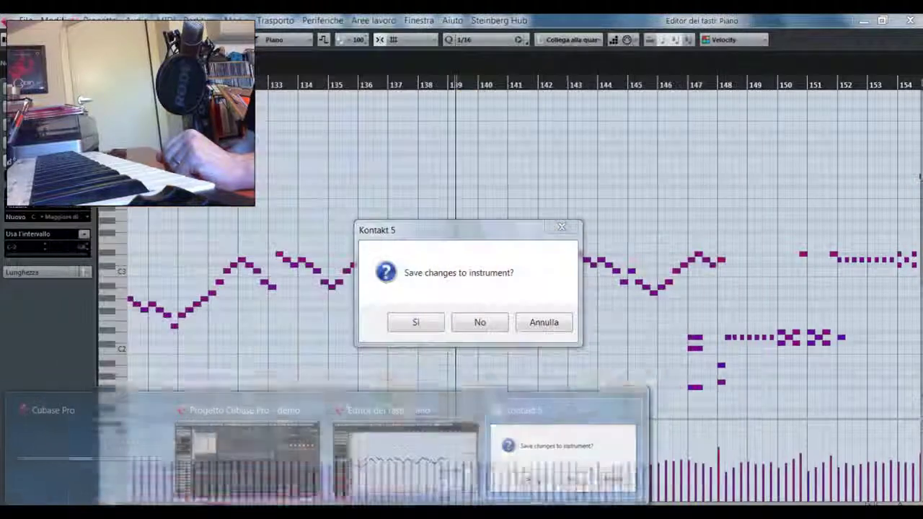
{"action": "left_click", "coordinate": [480, 322]}
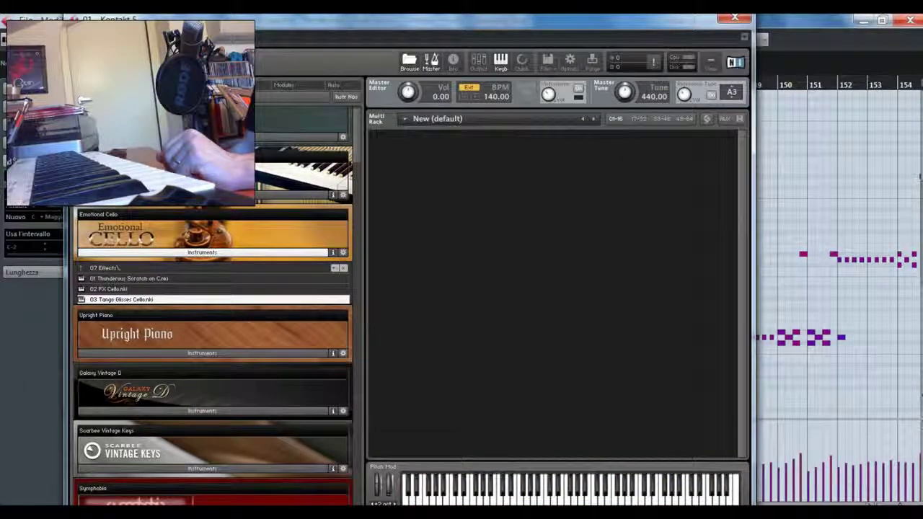
Load the 05 Power 5th Spicc patch from the 04 Short folder to try it, and remove it from the rack
{"action": "double_click", "coordinate": [108, 268]}
{"action": "double_click", "coordinate": [108, 309]}
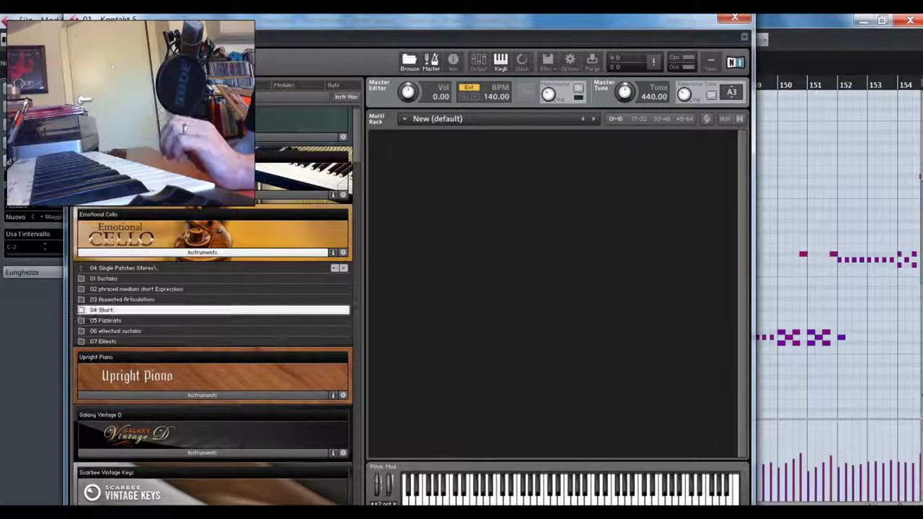
{"action": "left_click", "coordinate": [119, 332]}
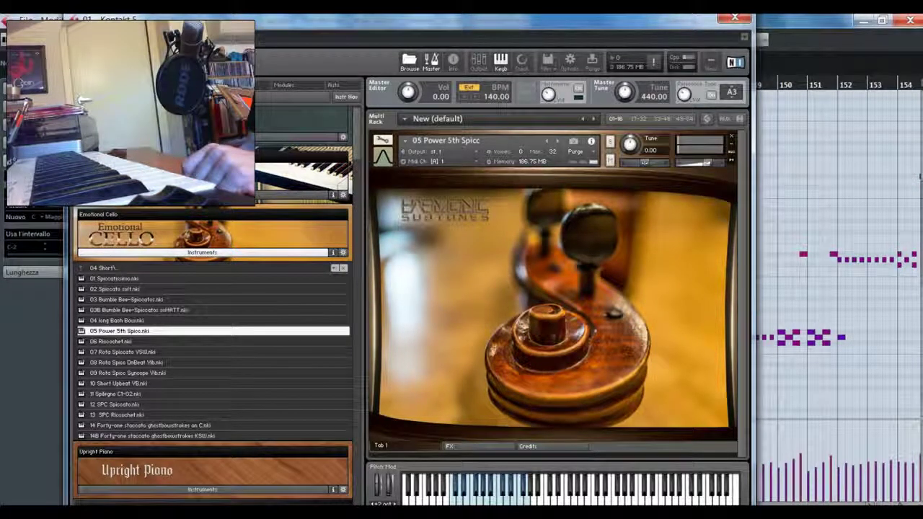
{"action": "left_click", "coordinate": [732, 136]}
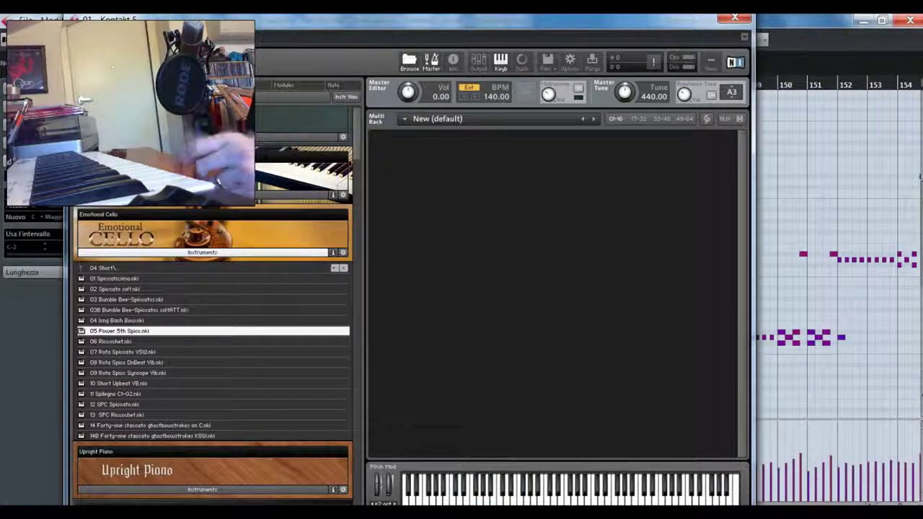
Load the 08 Cello-Percussion patch from the 02 Add On Patches folder of 01 Stereo to try it, and remove it
{"action": "double_click", "coordinate": [106, 268]}
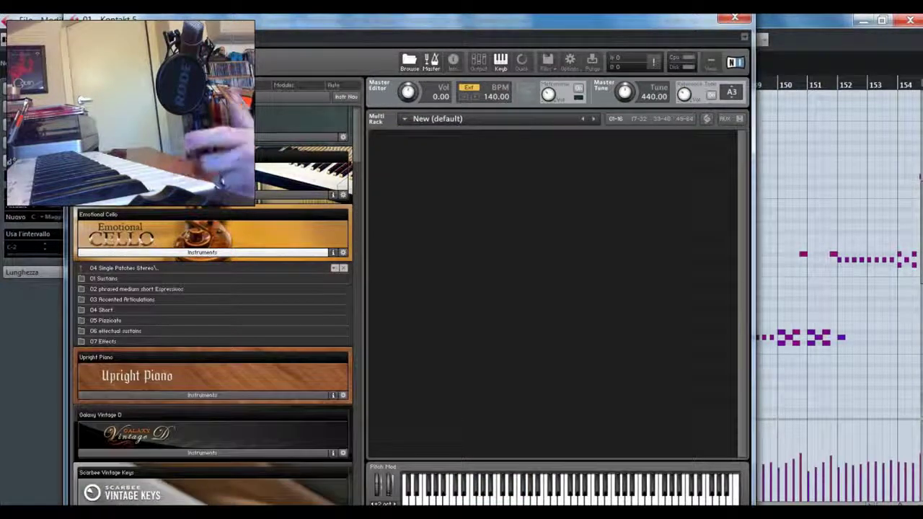
{"action": "double_click", "coordinate": [106, 268]}
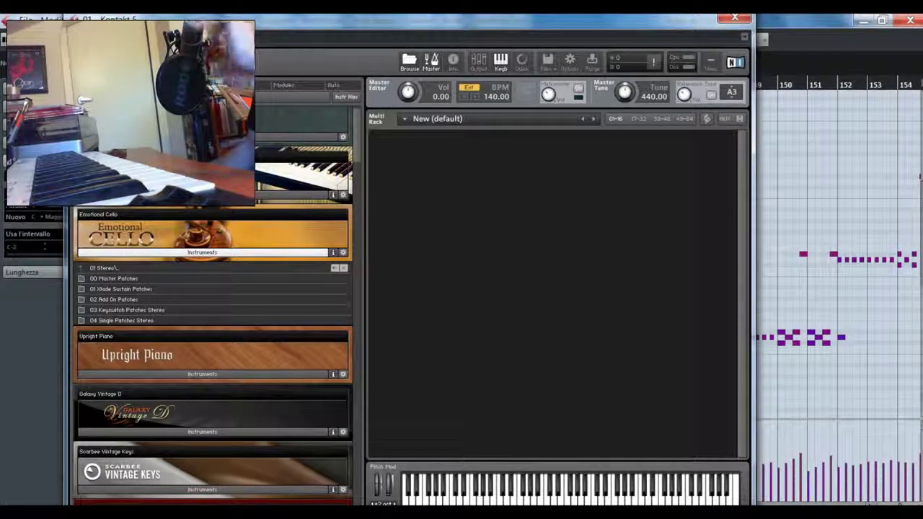
{"action": "mouse_move", "coordinate": [359, 513]}
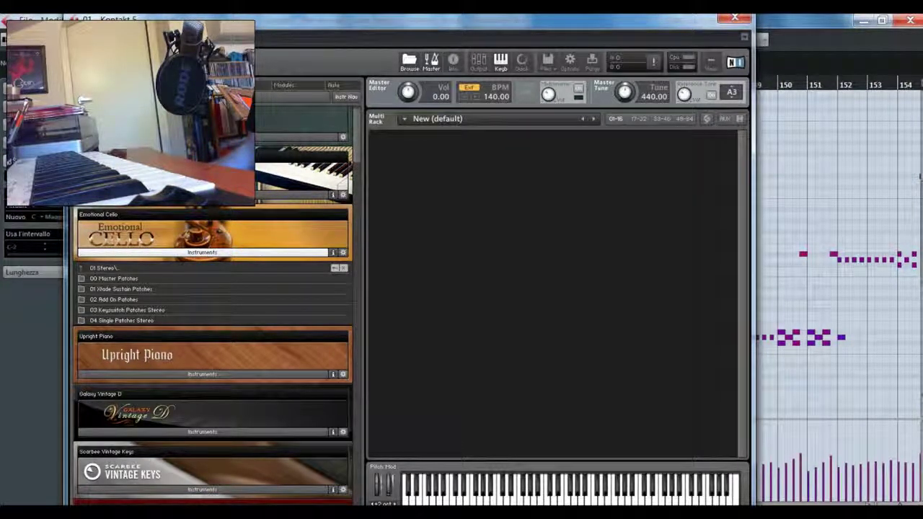
{"action": "double_click", "coordinate": [114, 299]}
{"action": "double_click", "coordinate": [119, 279]}
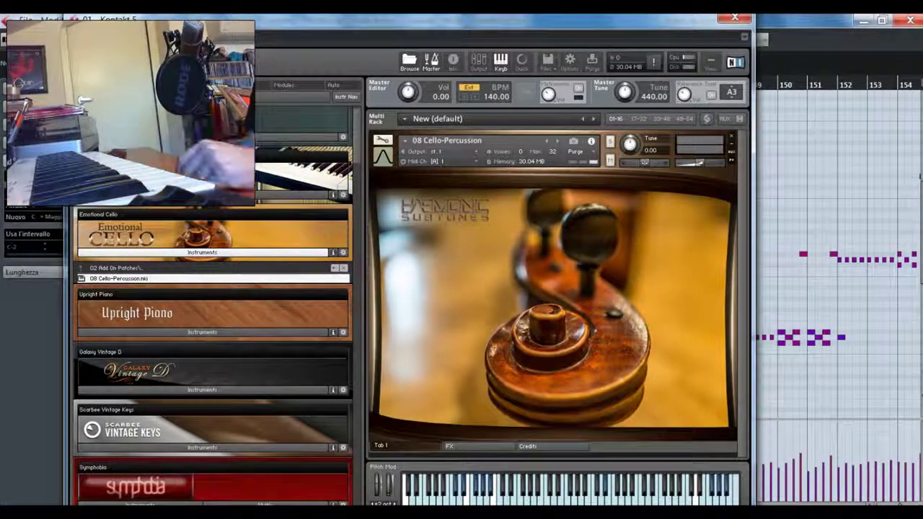
{"action": "left_click", "coordinate": [732, 136]}
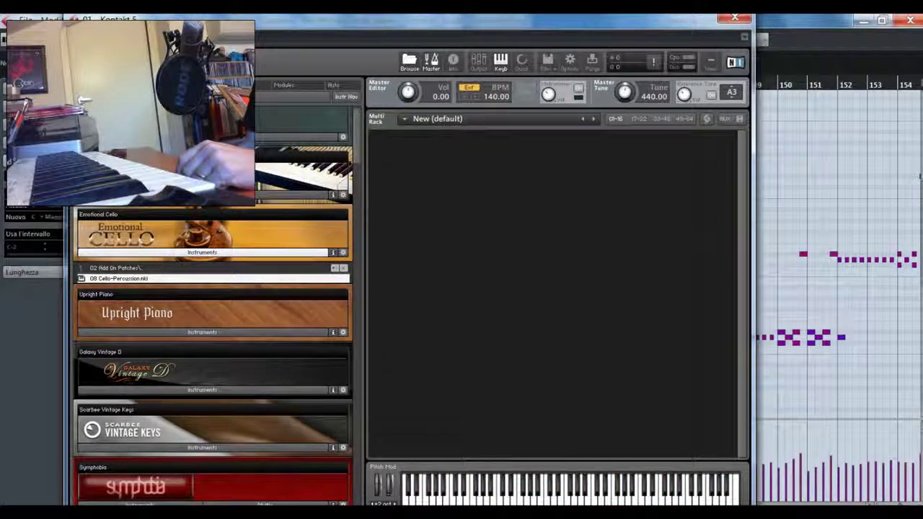
Open the 01 Xfade Sustain Patches folder and load the 05 CelloTrem Xfade Norm-SulPonti patch
{"action": "double_click", "coordinate": [116, 268]}
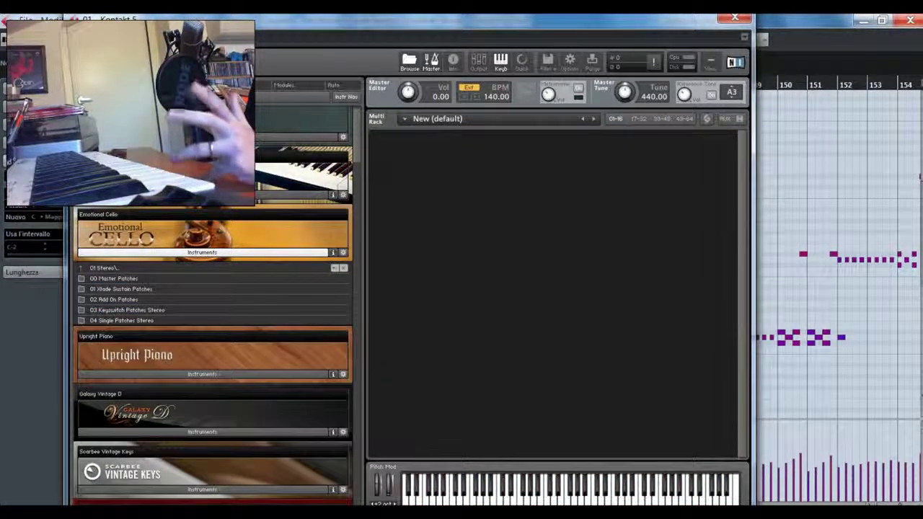
{"action": "double_click", "coordinate": [122, 289]}
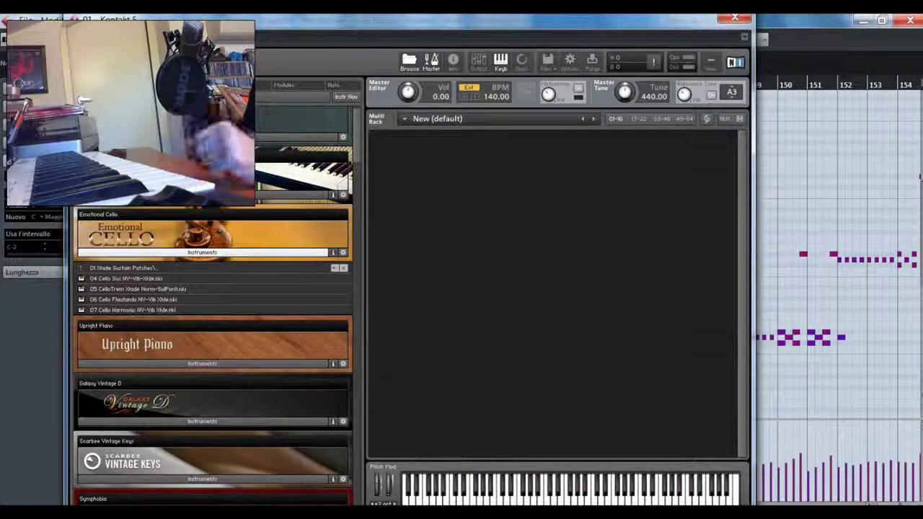
{"action": "double_click", "coordinate": [137, 289]}
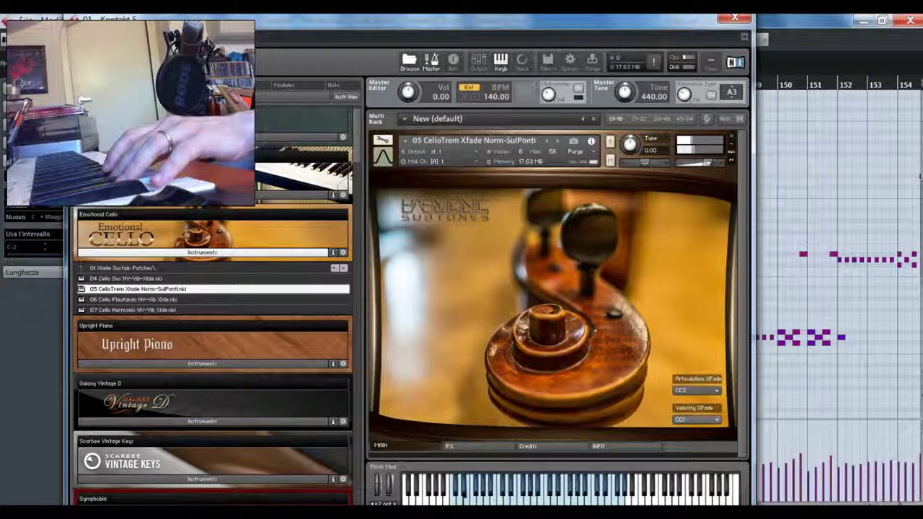
Look through the Articulation XFade controller choices, and remove the CelloTrem patch without saving changes
{"action": "left_click", "coordinate": [695, 391]}
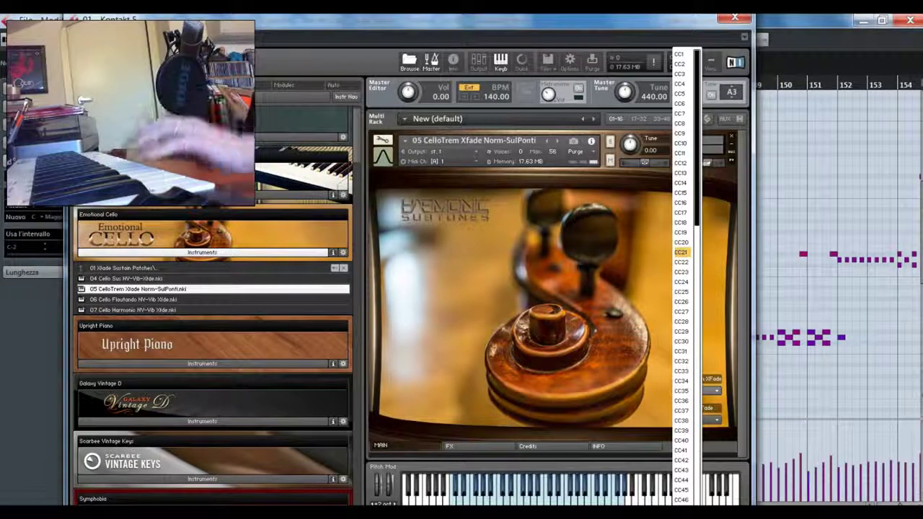
{"action": "key", "text": "Escape"}
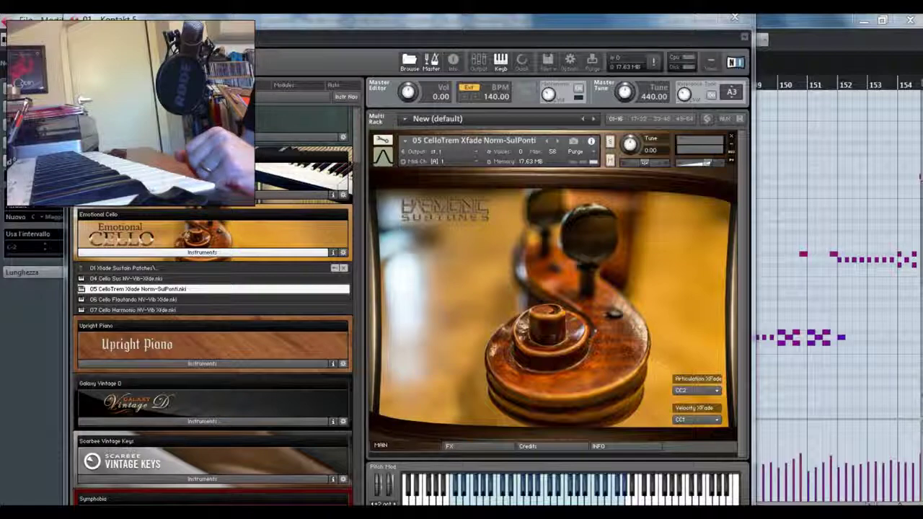
{"action": "key", "text": "alt+F4"}
{"action": "key", "text": "alt+Tab"}
{"action": "left_click", "coordinate": [479, 322]}
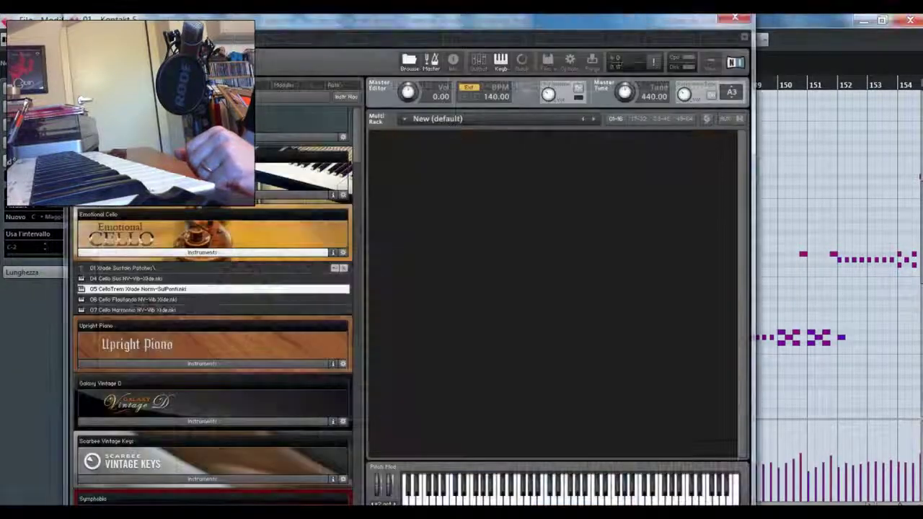
Load the 04 Short KSW Cello patch from the 03 Keyswitch Patches Stereo folder to try it, and remove it
{"action": "double_click", "coordinate": [122, 268]}
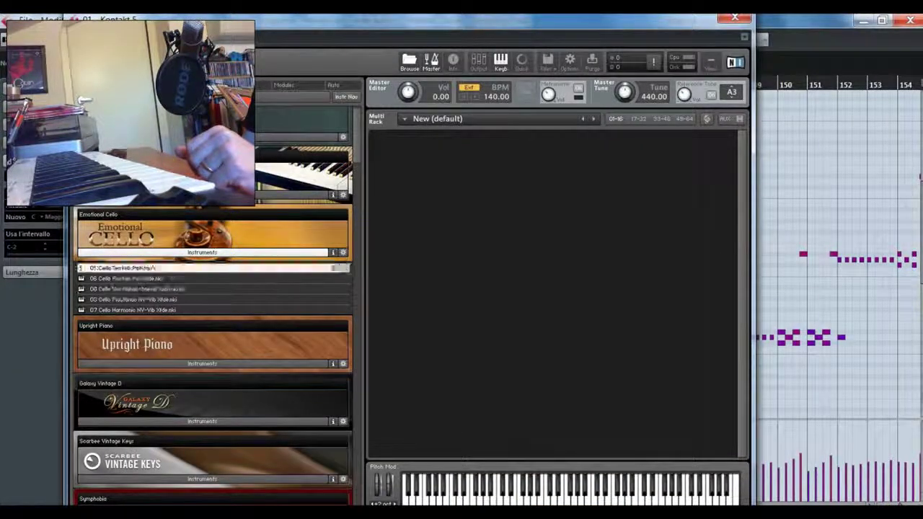
{"action": "left_click", "coordinate": [122, 288]}
{"action": "double_click", "coordinate": [123, 288]}
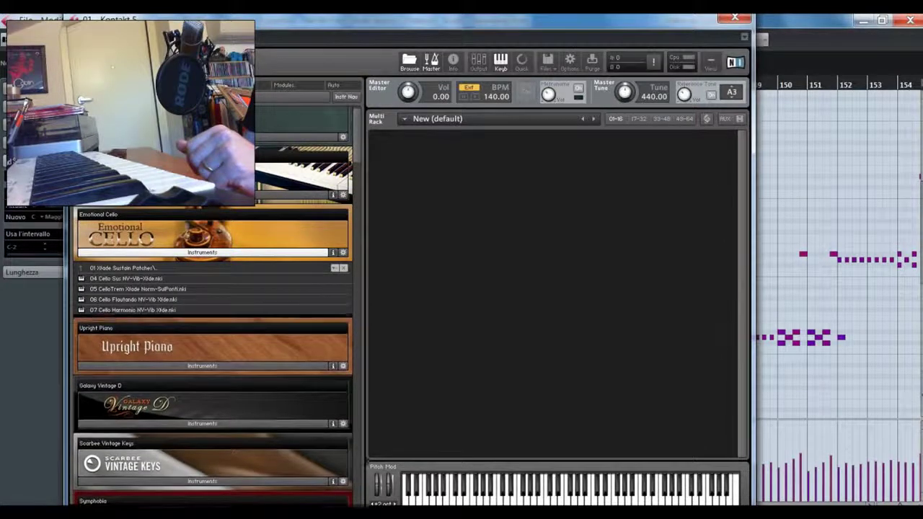
{"action": "double_click", "coordinate": [123, 268]}
{"action": "double_click", "coordinate": [129, 310]}
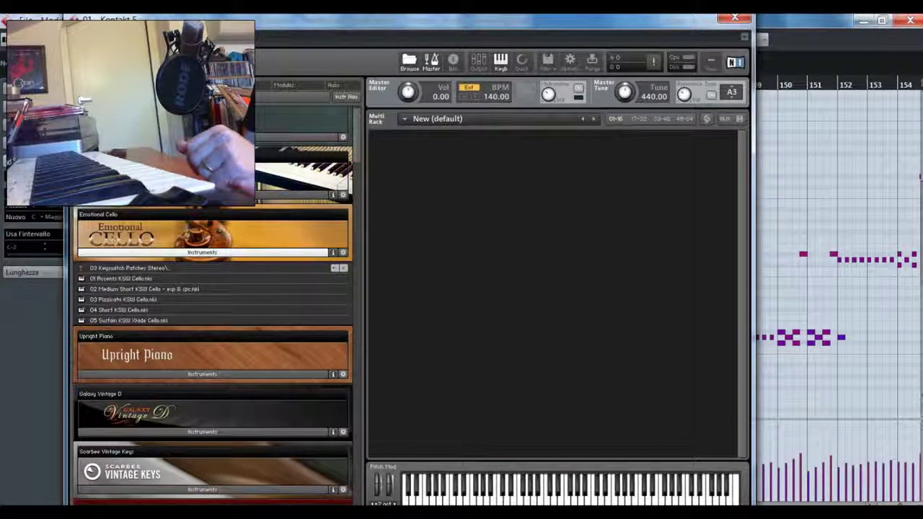
{"action": "left_click", "coordinate": [122, 310]}
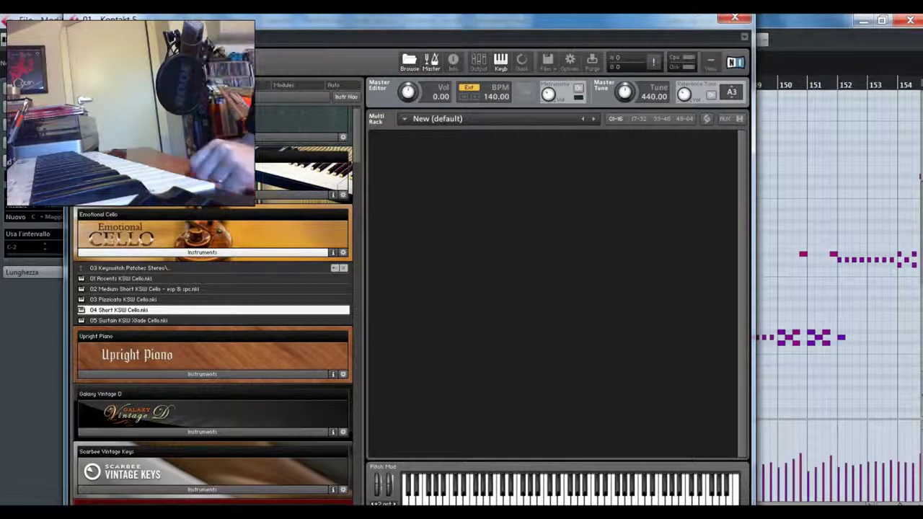
{"action": "double_click", "coordinate": [123, 311]}
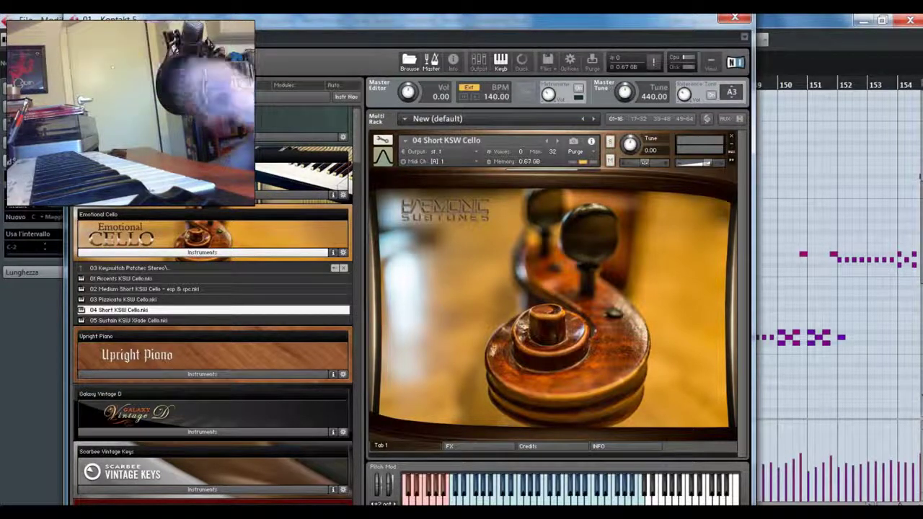
{"action": "left_click", "coordinate": [731, 136]}
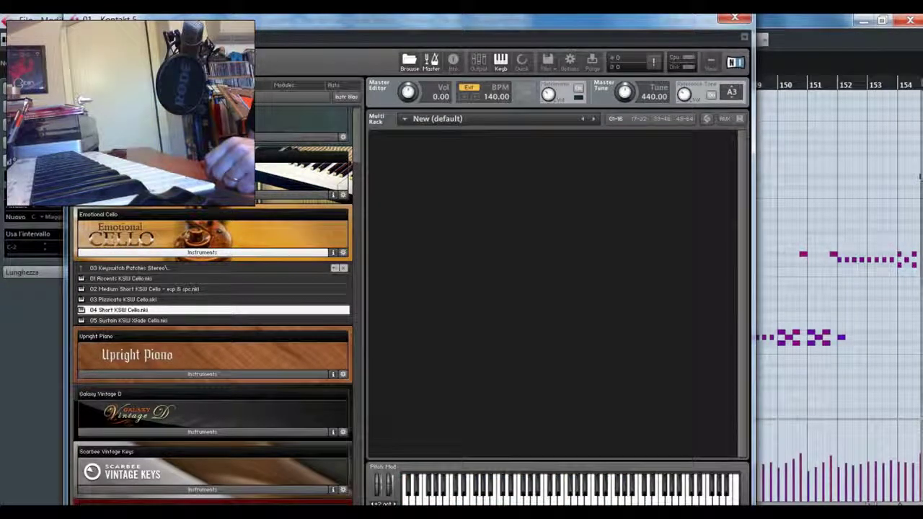
Load the 01 Emotional Cello patch from the 00 Master Patches folder
{"action": "double_click", "coordinate": [130, 268]}
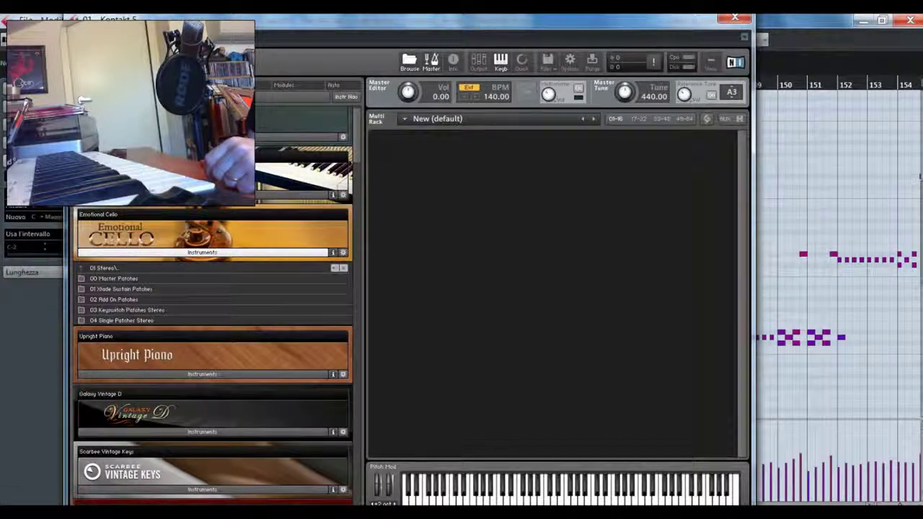
{"action": "double_click", "coordinate": [113, 278]}
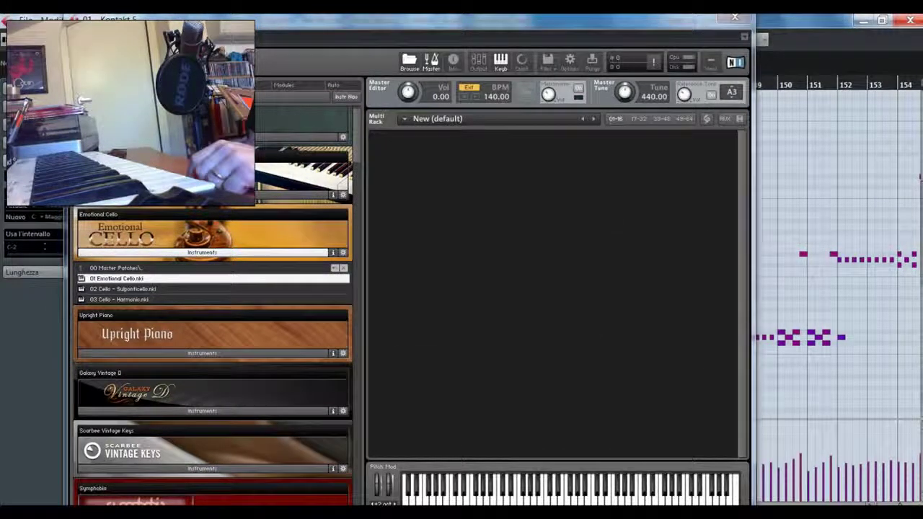
{"action": "double_click", "coordinate": [116, 278]}
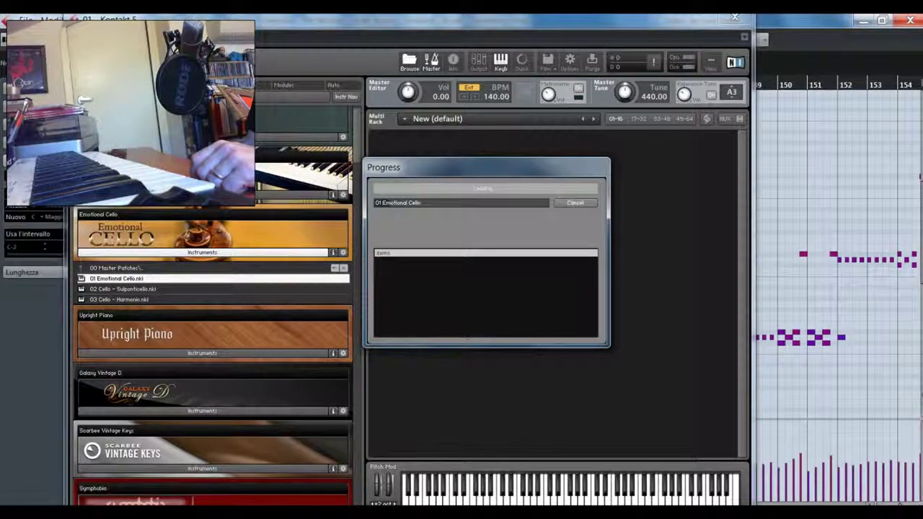
Switch to the Emotional Cello product page in the web browser, and play audio demos including Game of Subtones and Bumble Bee
{"action": "mouse_move", "coordinate": [361, 507]}
{"action": "left_click", "coordinate": [360, 455]}
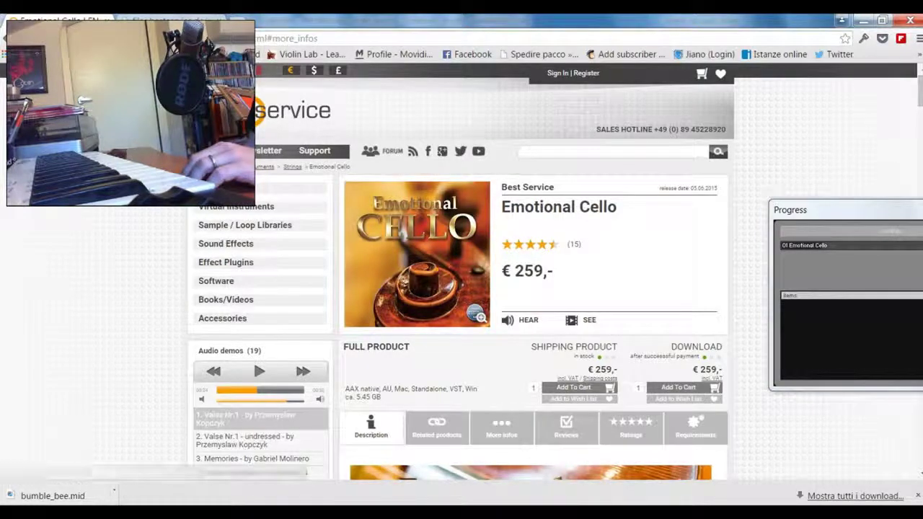
{"action": "scroll", "coordinate": [530, 274], "scroll_direction": "down", "scroll_amount": 2}
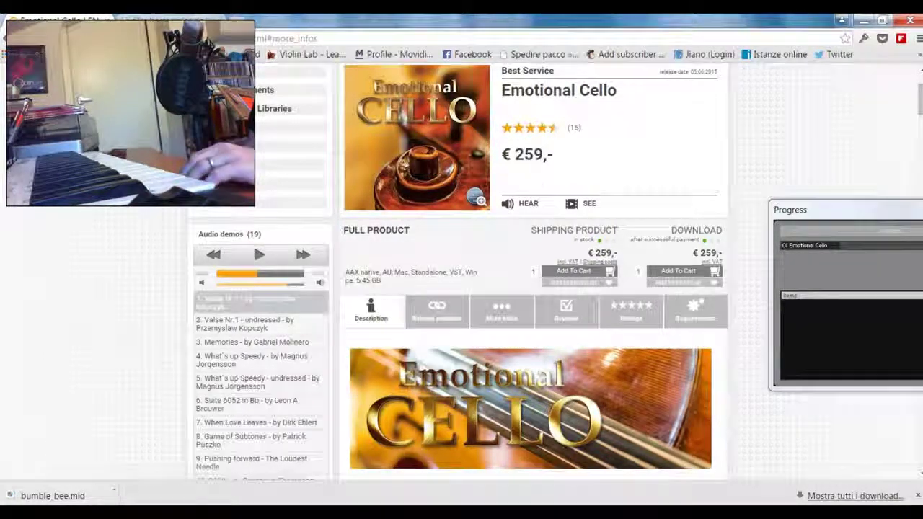
{"action": "scroll", "coordinate": [530, 274], "scroll_direction": "down", "scroll_amount": 2}
{"action": "scroll", "coordinate": [530, 288], "scroll_direction": "down", "scroll_amount": 2}
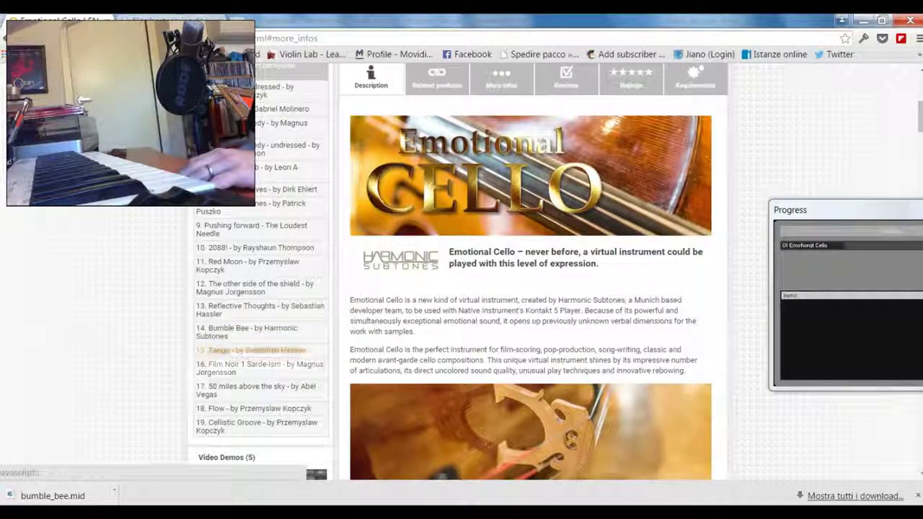
{"action": "left_click", "coordinate": [259, 368]}
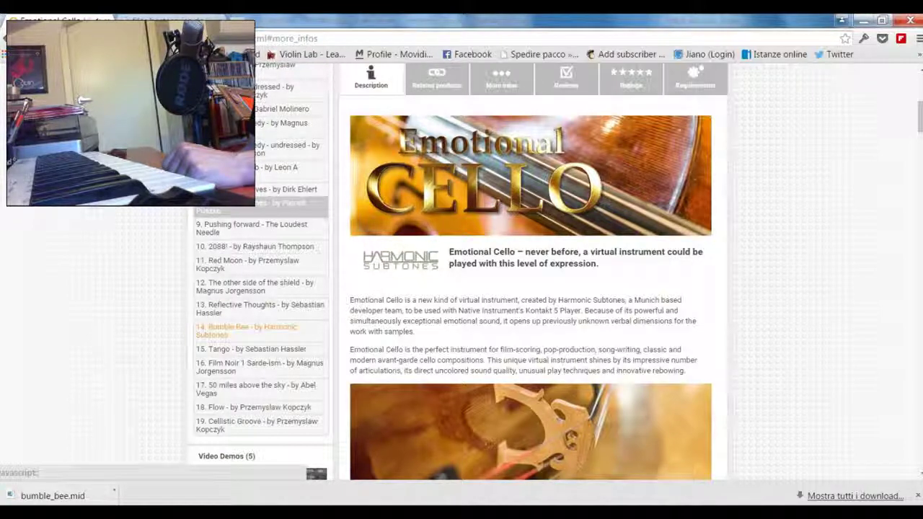
{"action": "left_click", "coordinate": [245, 330]}
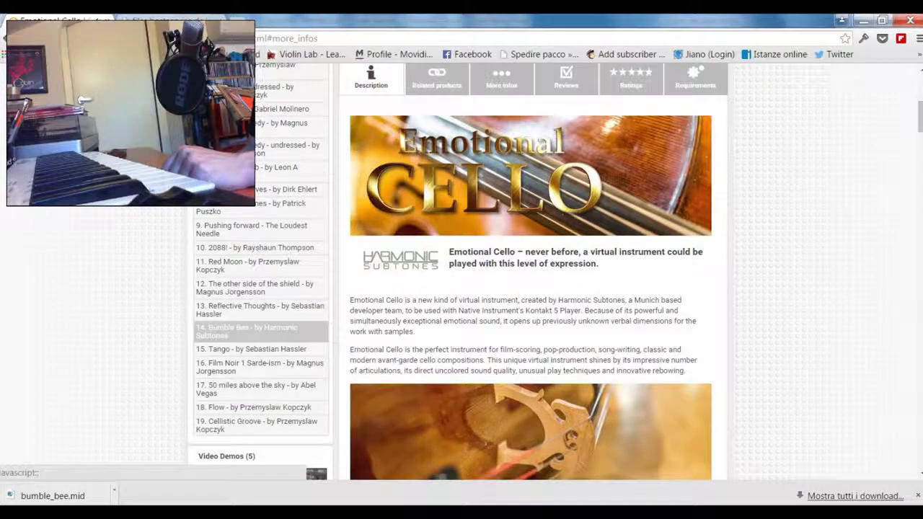
{"action": "scroll", "coordinate": [534, 271], "scroll_direction": "up", "scroll_amount": 3}
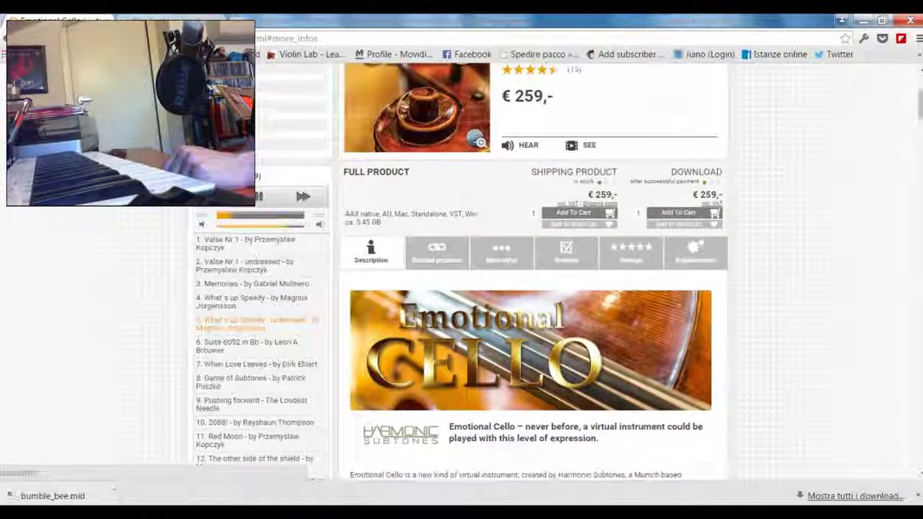